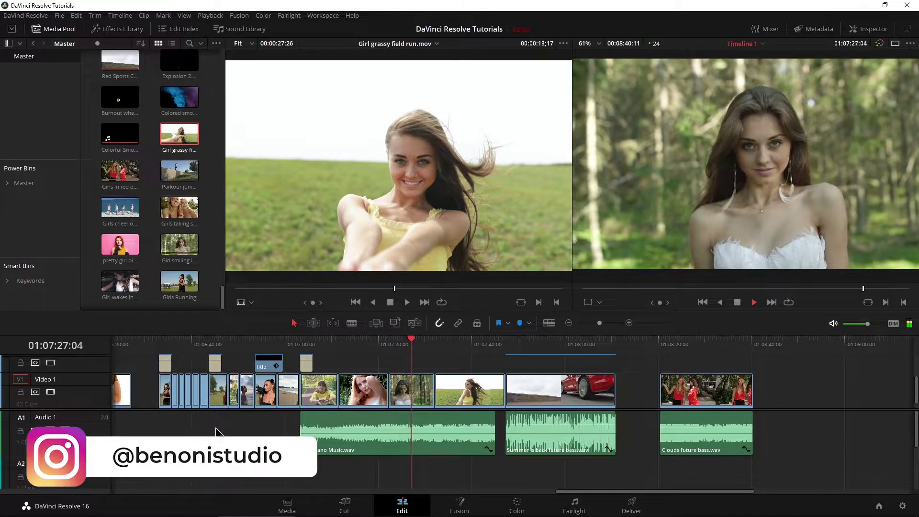
# Stop the timeline playback so the playhead rests at 01:07:28:18
pyautogui.press('space')
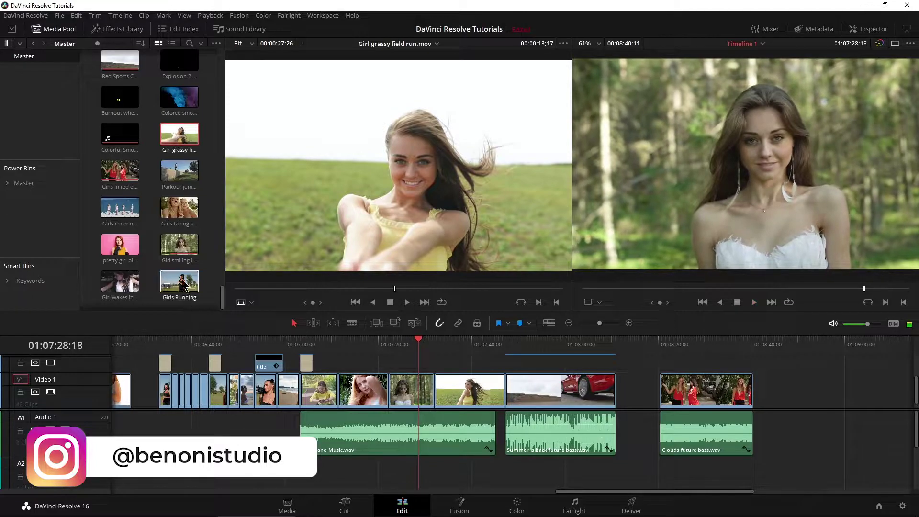
# Park the playhead at 01:07:17:18, toggle Smart Bins off and on, and enlarge its section
pyautogui.click(376, 343)
pyautogui.click(367, 343)
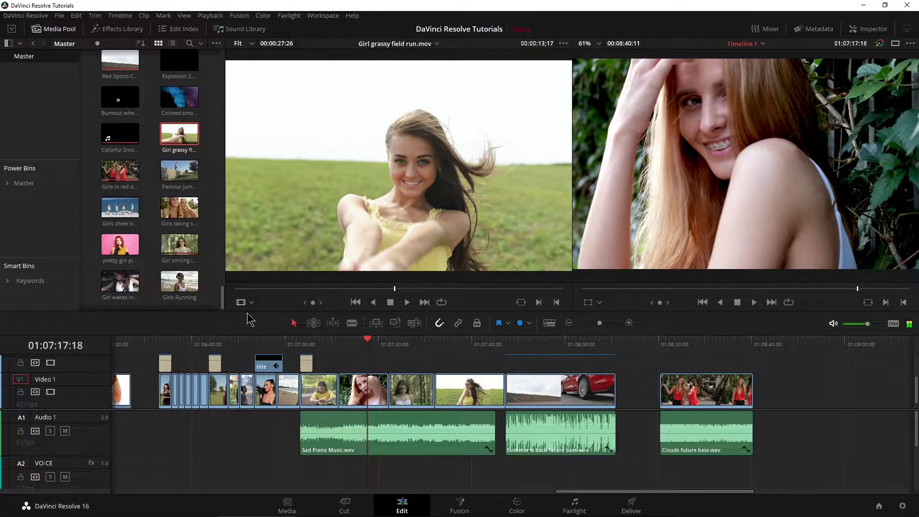
pyautogui.click(185, 15)
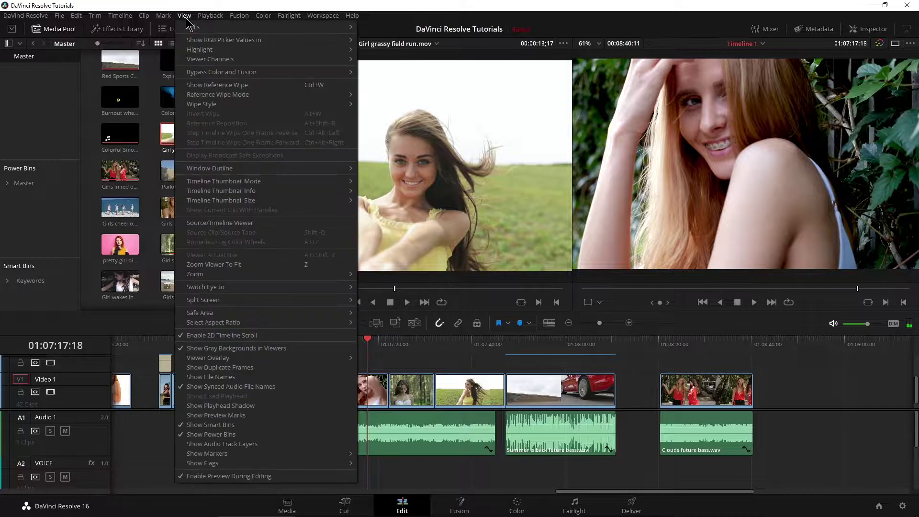
pyautogui.click(210, 424)
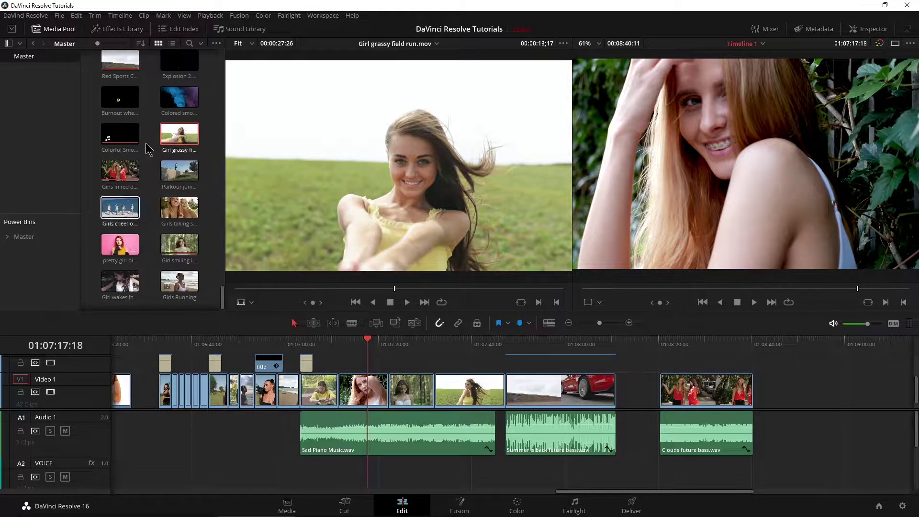
pyautogui.click(184, 15)
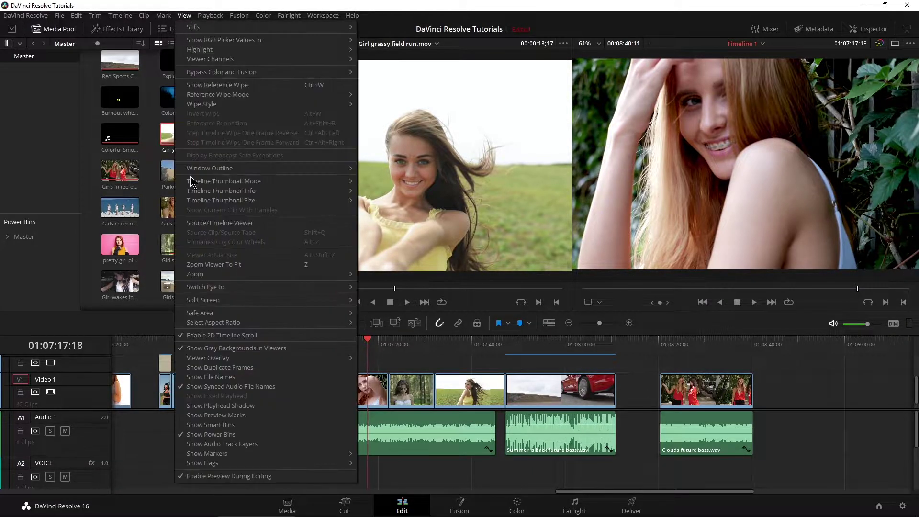
pyautogui.click(224, 425)
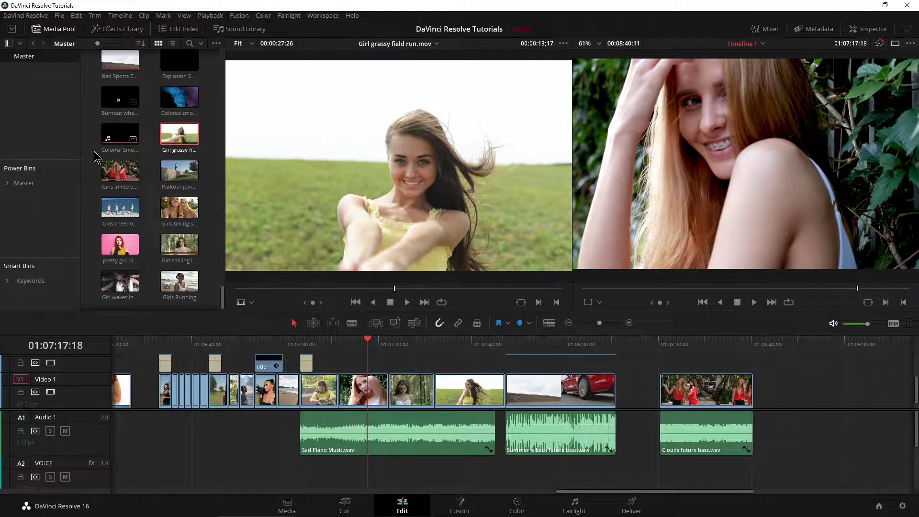
pyautogui.moveTo(54, 259); pyautogui.dragTo(58, 213)
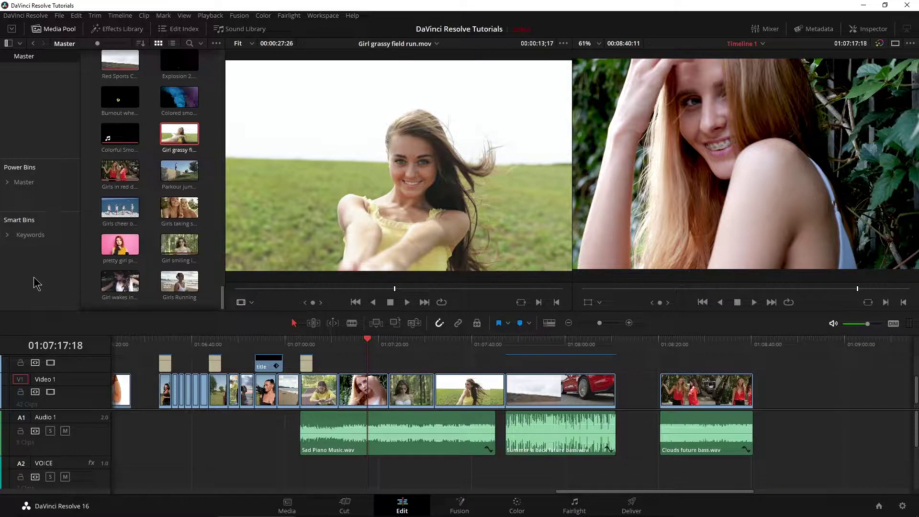
# Start a new smart bin named Audio
pyautogui.rightClick(29, 261)
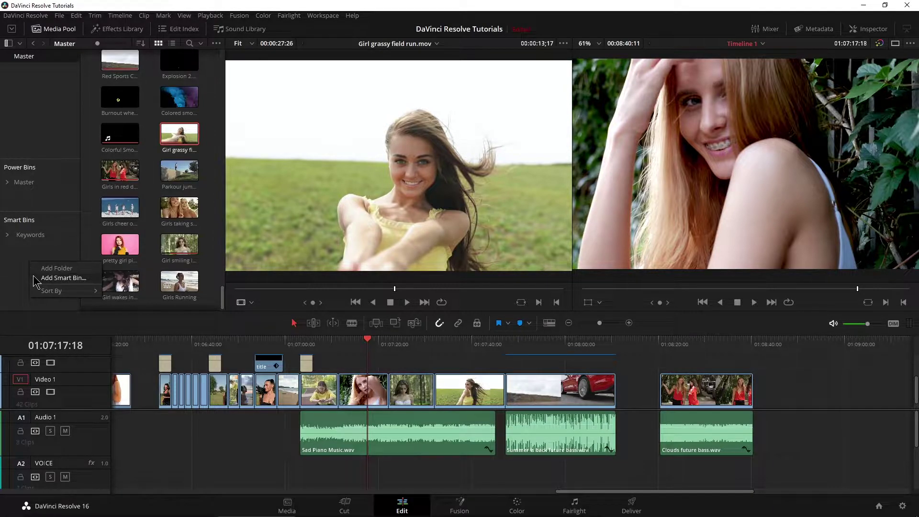
pyautogui.click(42, 279)
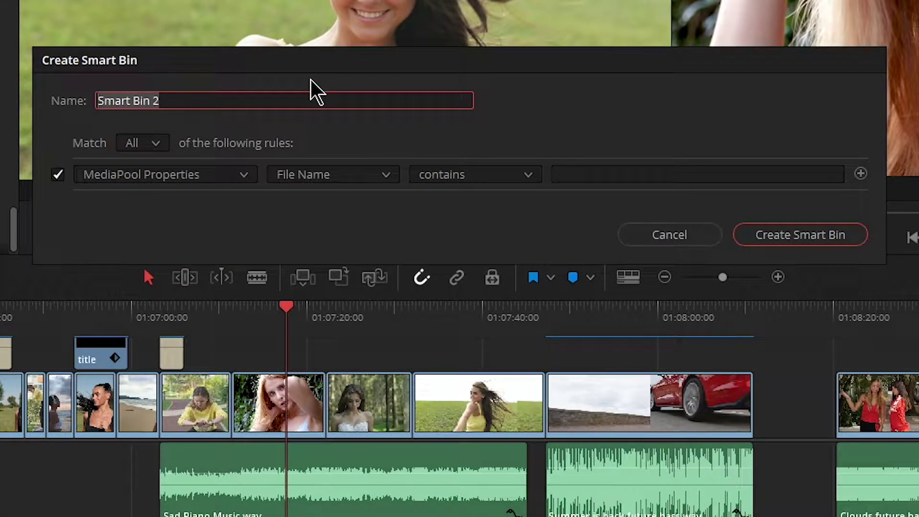
pyautogui.write('Audio')
pyautogui.click(589, 120)
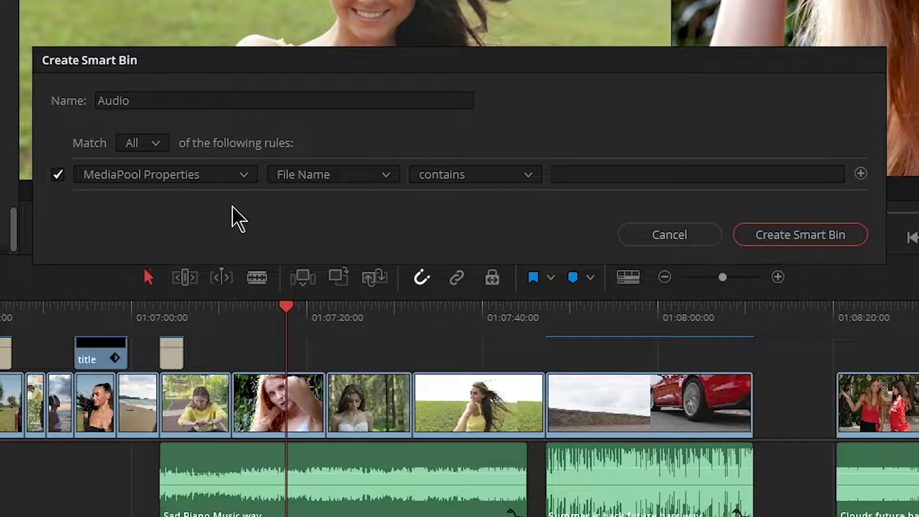
# Set its rule to MediaPool Properties, Clip Type is Audio
pyautogui.click(240, 177)
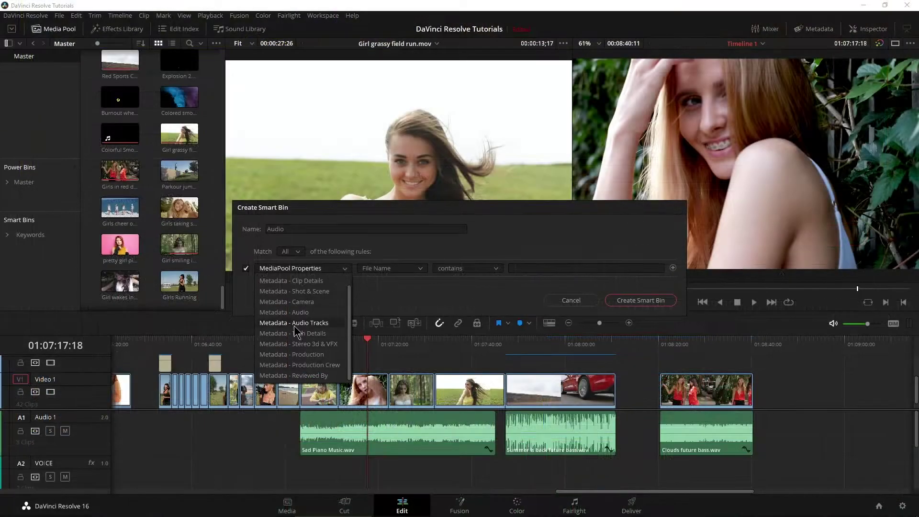
pyautogui.click(366, 304)
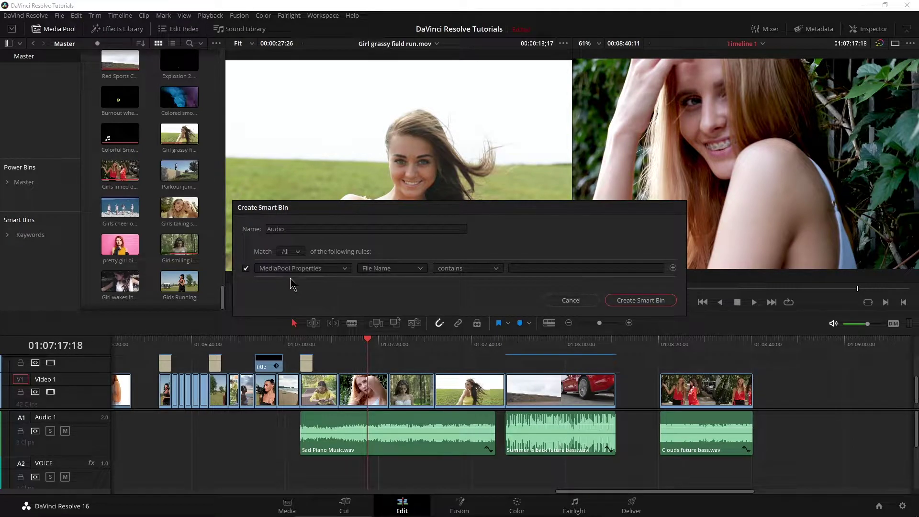
pyautogui.click(413, 269)
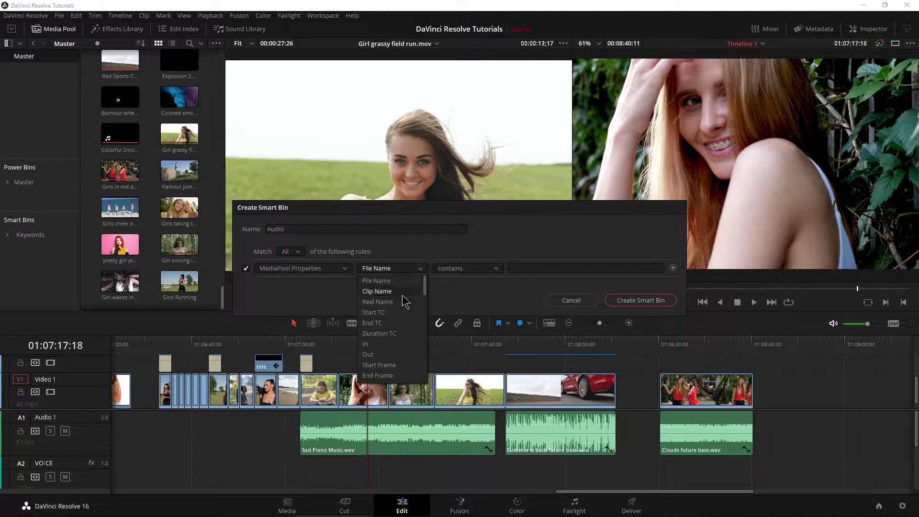
pyautogui.scroll(-3, 393, 323)
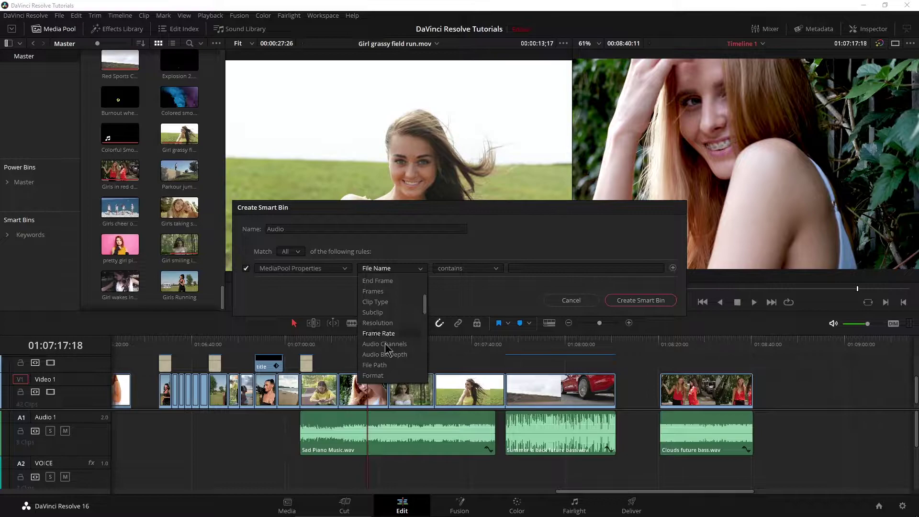
pyautogui.click(387, 305)
pyautogui.click(508, 269)
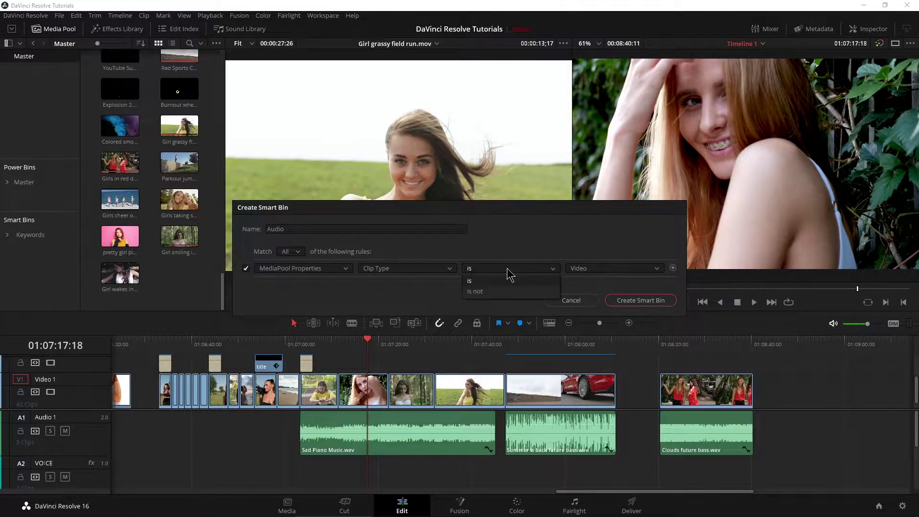
pyautogui.click(490, 282)
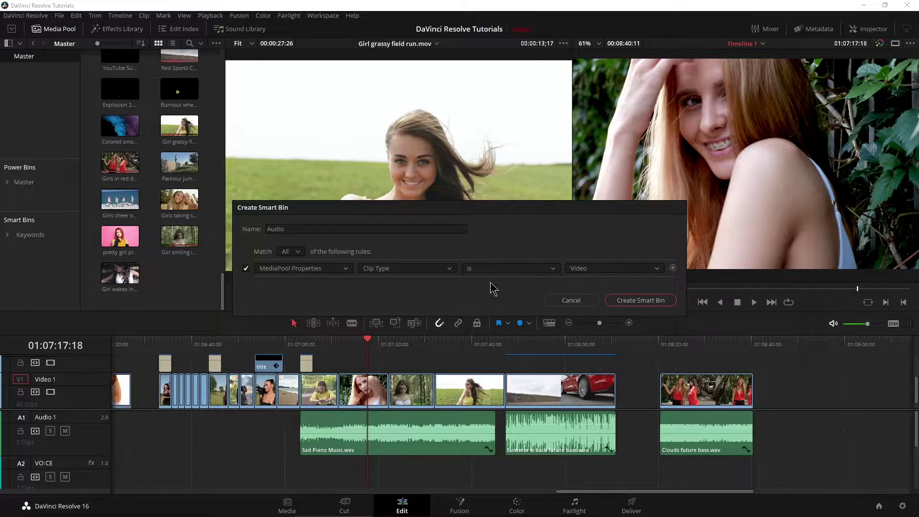
pyautogui.click(636, 270)
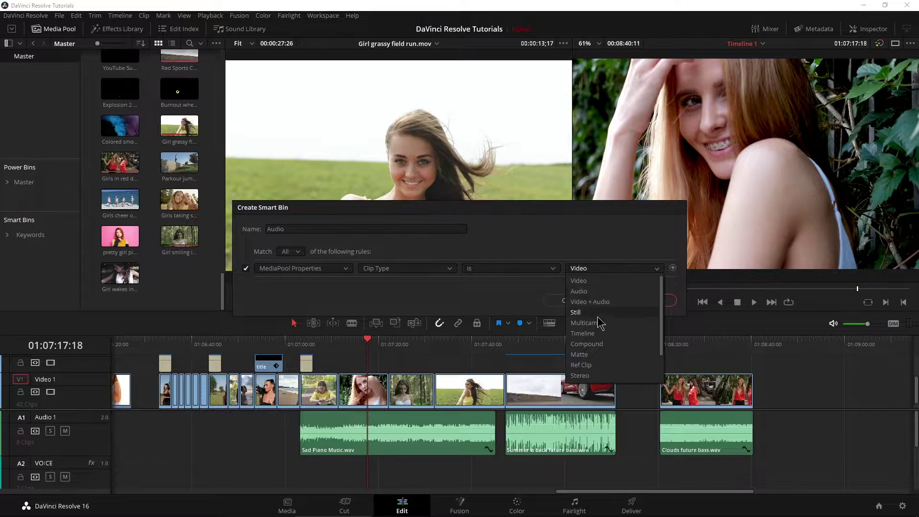
pyautogui.scroll(-1, 602, 328)
pyautogui.scroll(1, 603, 316)
pyautogui.click(580, 291)
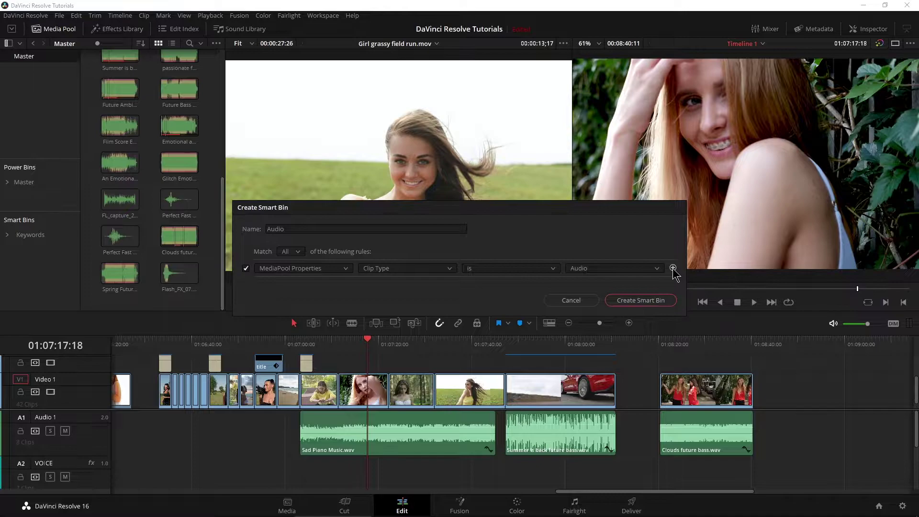
# Create the Audio smart bin, then go back to the Master bin
pyautogui.click(638, 302)
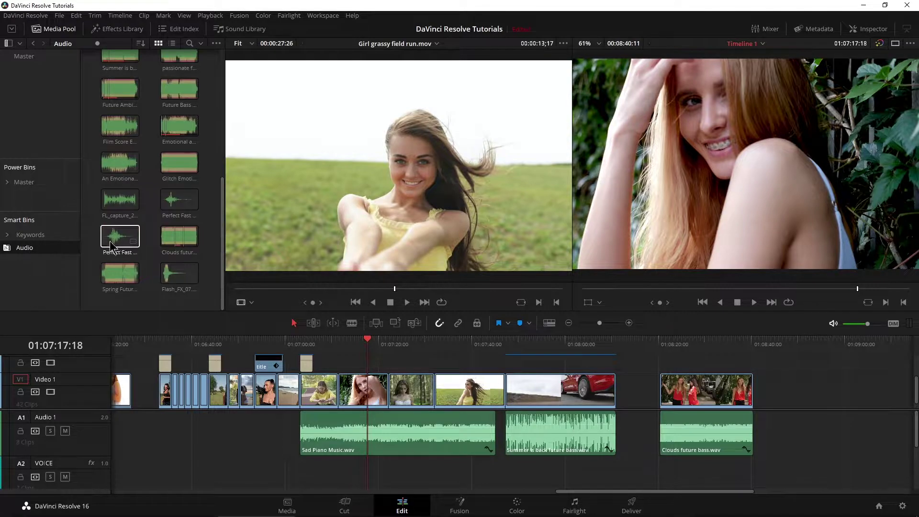
pyautogui.scroll(5, 151, 219)
pyautogui.scroll(2, 151, 219)
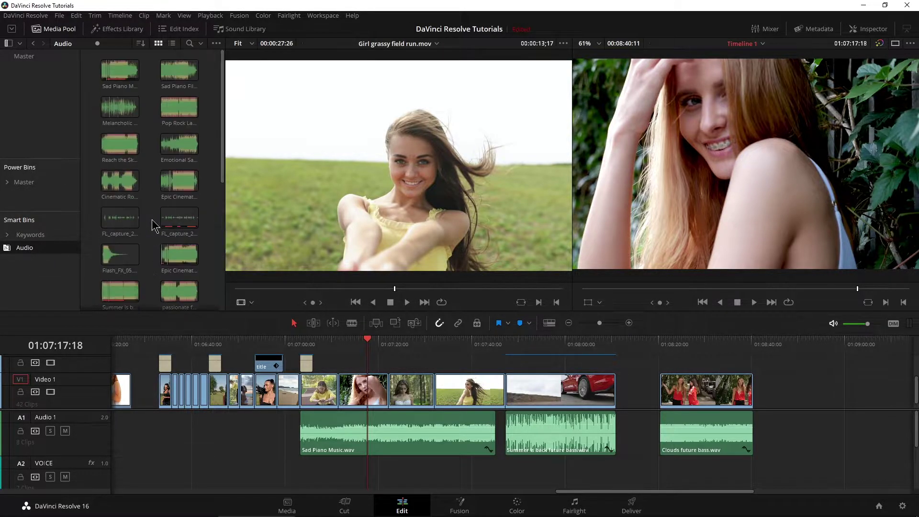
pyautogui.scroll(-2, 205, 220)
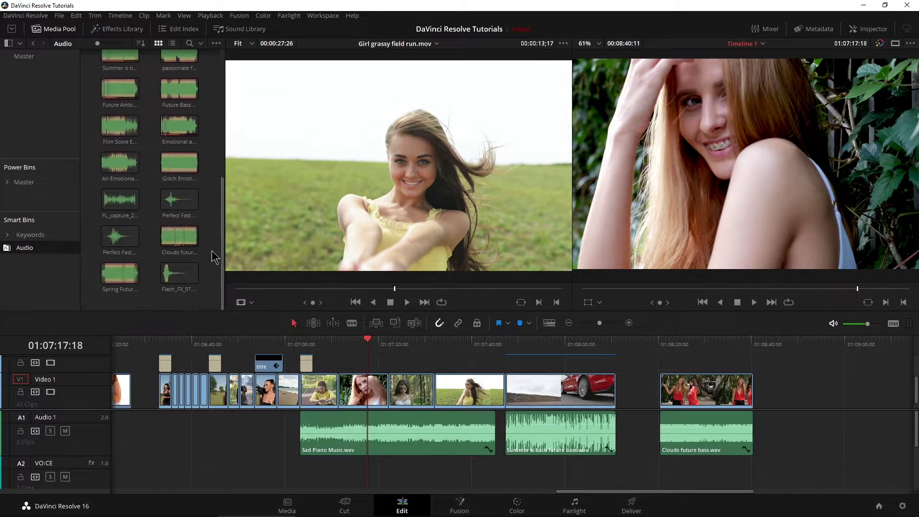
pyautogui.scroll(2, 218, 144)
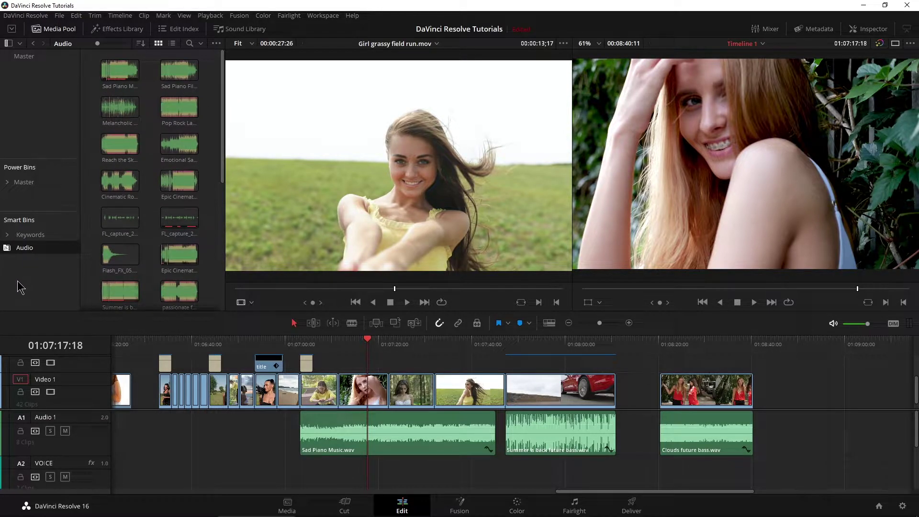
pyautogui.click(25, 57)
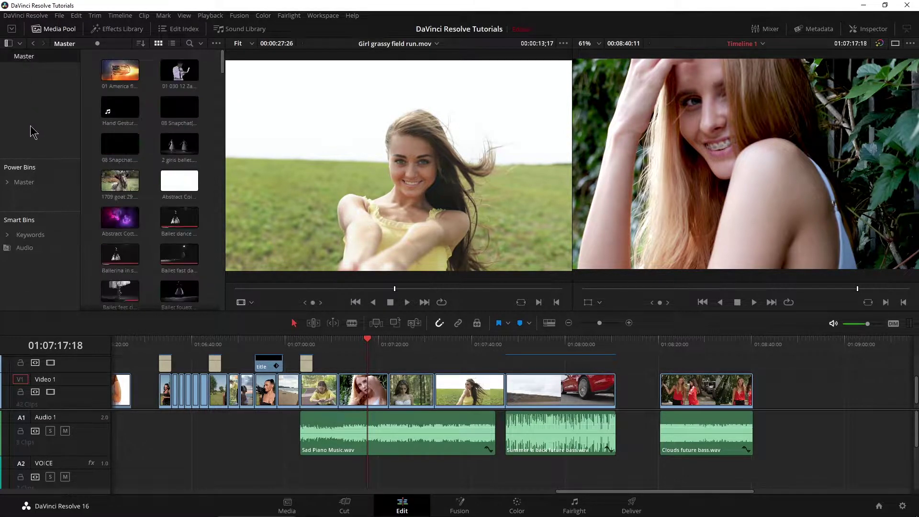
# Review the audio clips in the Audio smart bin, then return to the Master bin
pyautogui.moveTo(224, 64); pyautogui.dragTo(222, 220)
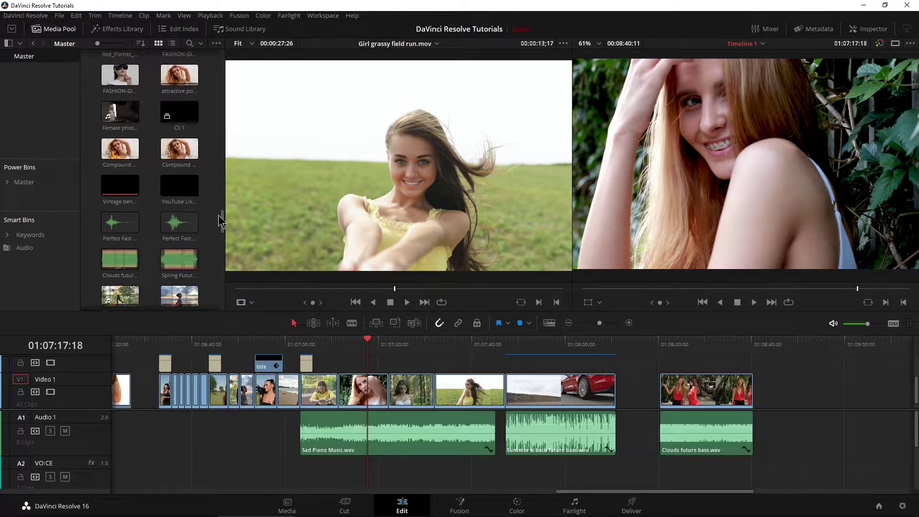
pyautogui.click(19, 249)
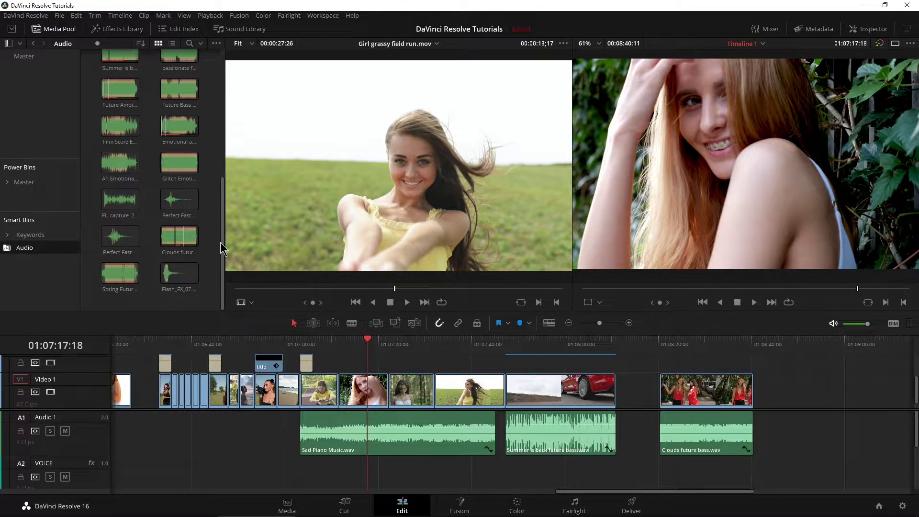
pyautogui.moveTo(221, 249); pyautogui.dragTo(228, 120)
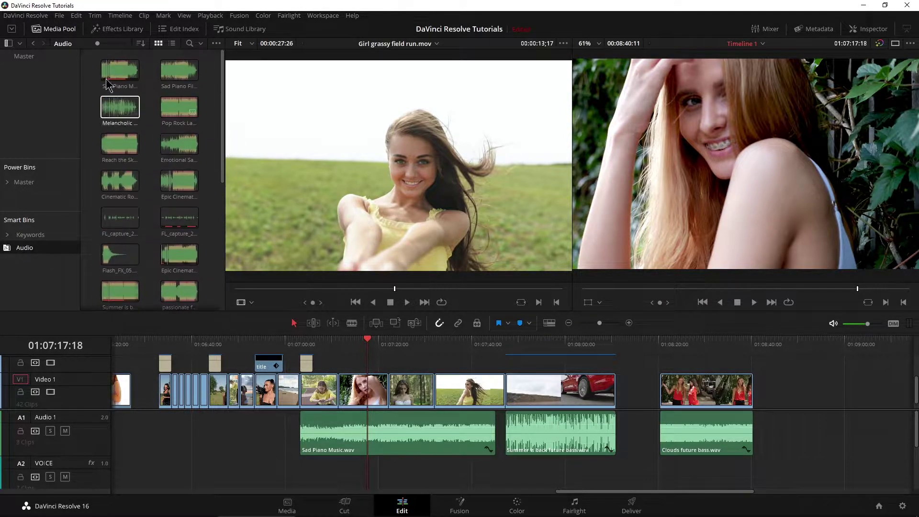
pyautogui.click(29, 57)
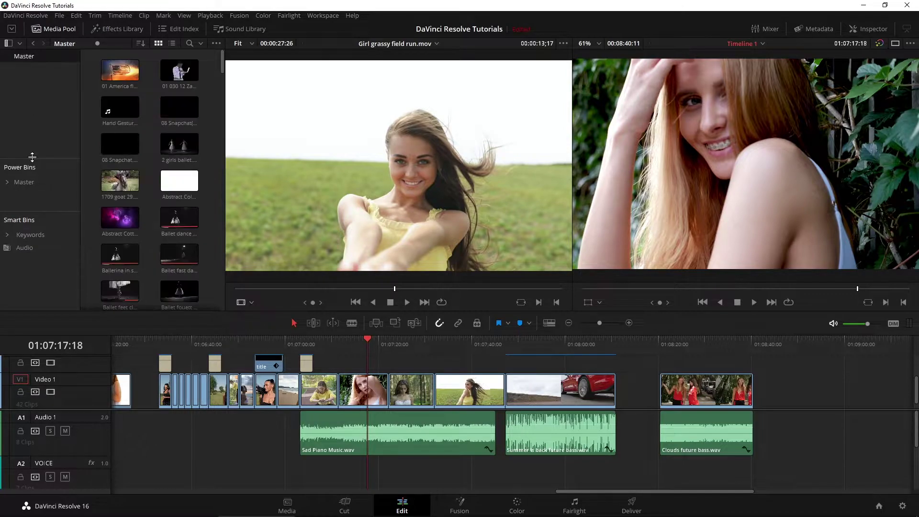
# Begin another smart bin, cancel it, and browse the Master bin's clips
pyautogui.rightClick(27, 291)
pyautogui.click(50, 305)
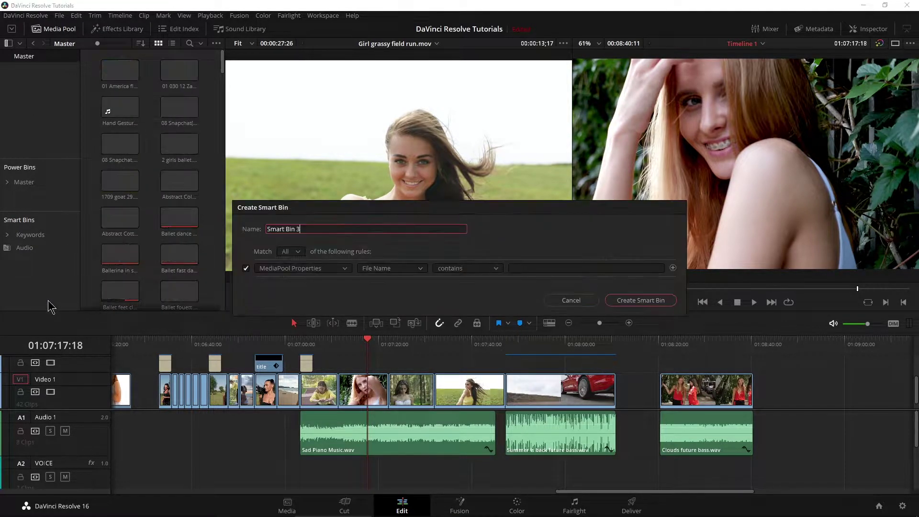
pyautogui.click(571, 300)
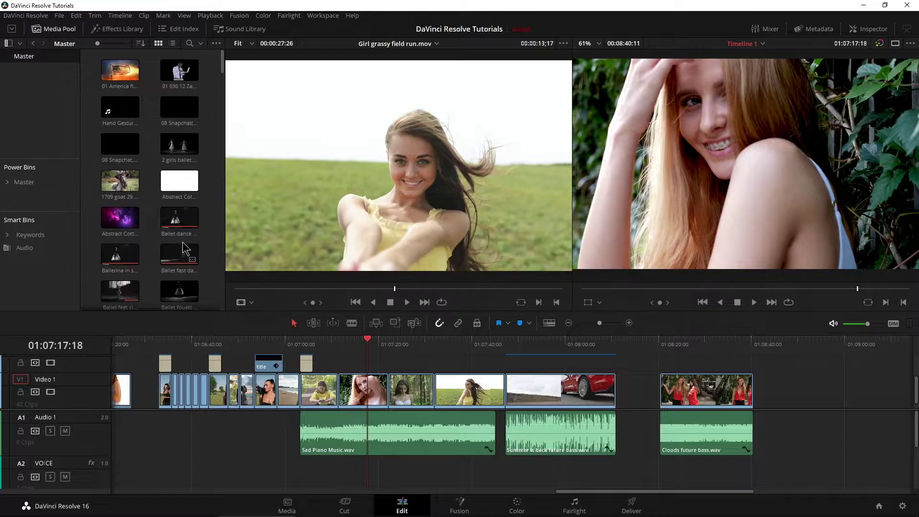
pyautogui.scroll(-6, 144, 144)
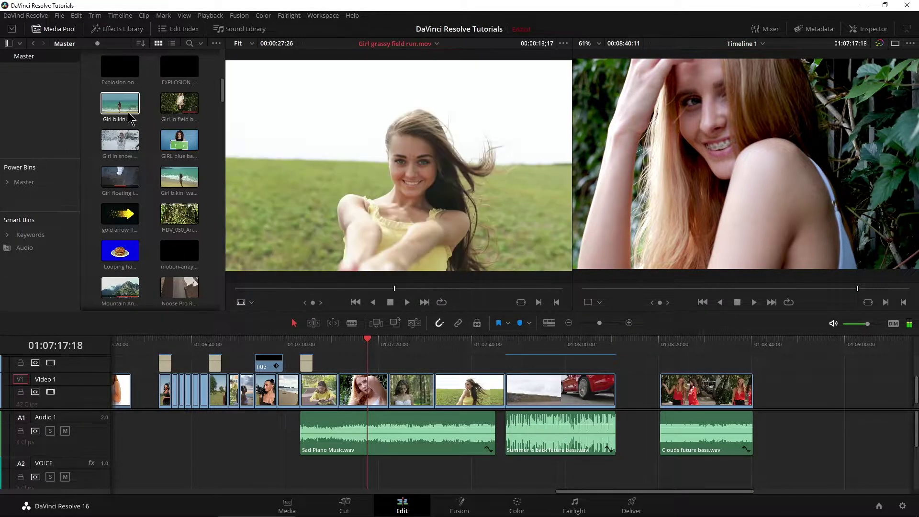
pyautogui.moveTo(224, 99); pyautogui.dragTo(224, 158)
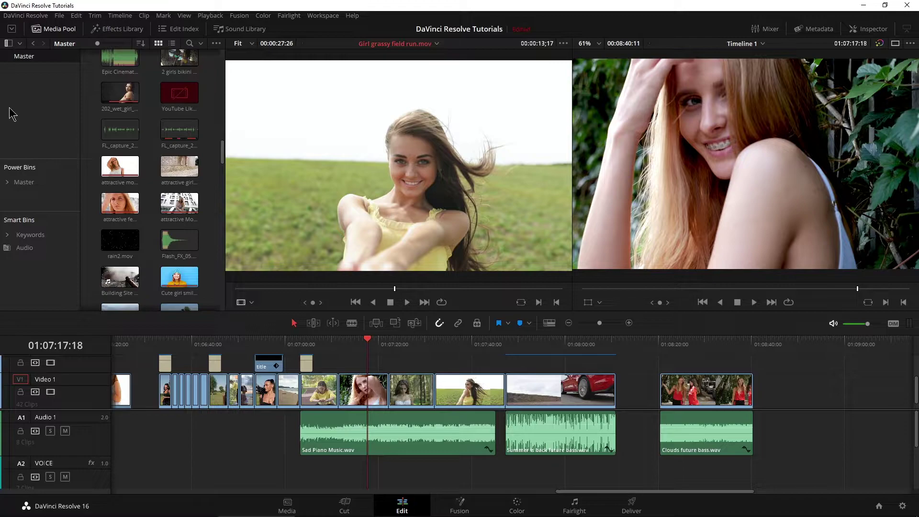
# Name a new smart bin Female Video Clips with the rule File Name contains Girl
pyautogui.rightClick(28, 278)
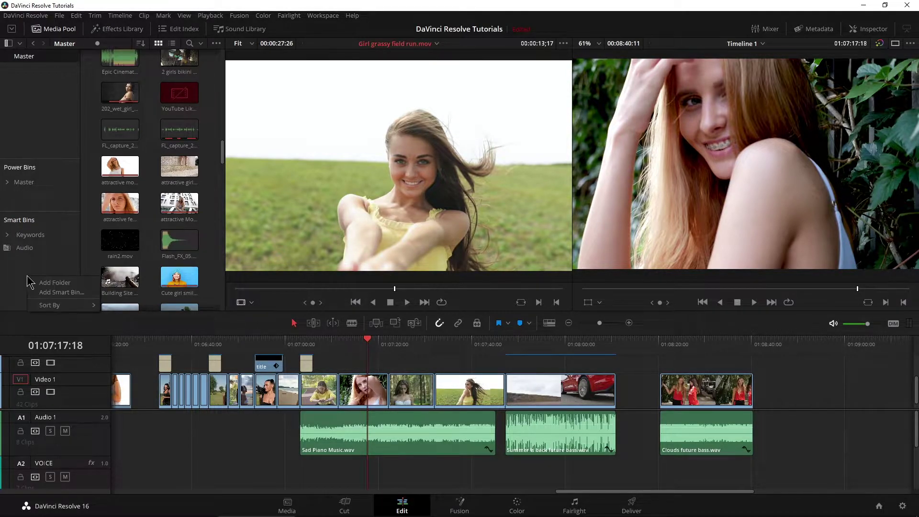
pyautogui.click(48, 293)
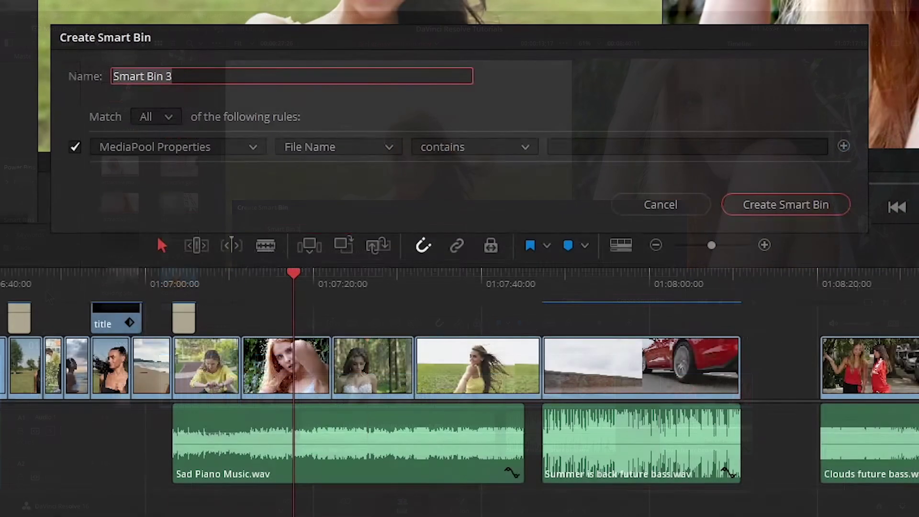
pyautogui.write('Female')
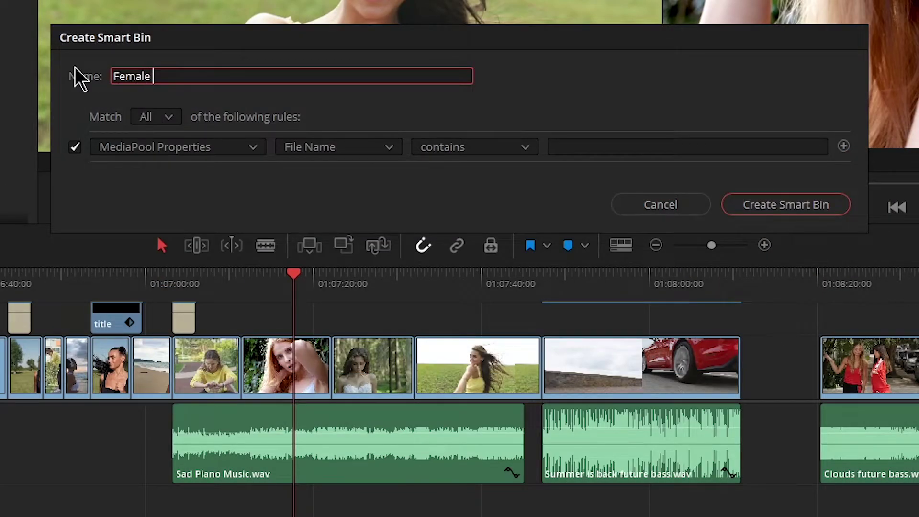
pyautogui.write(' Video Clips')
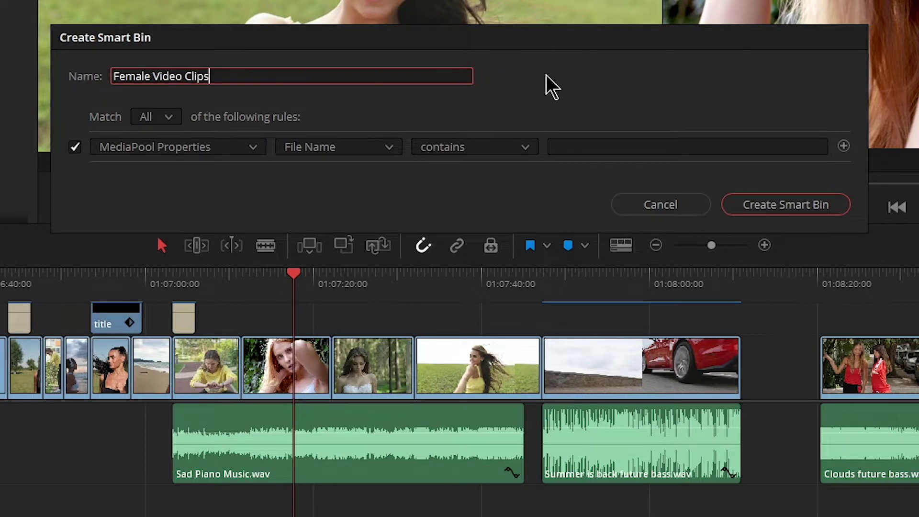
pyautogui.click(206, 151)
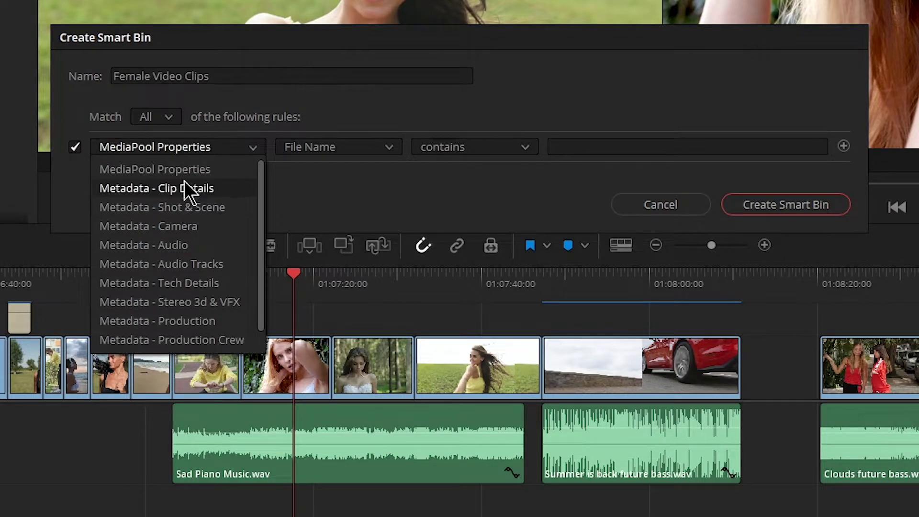
pyautogui.click(200, 170)
pyautogui.click(375, 148)
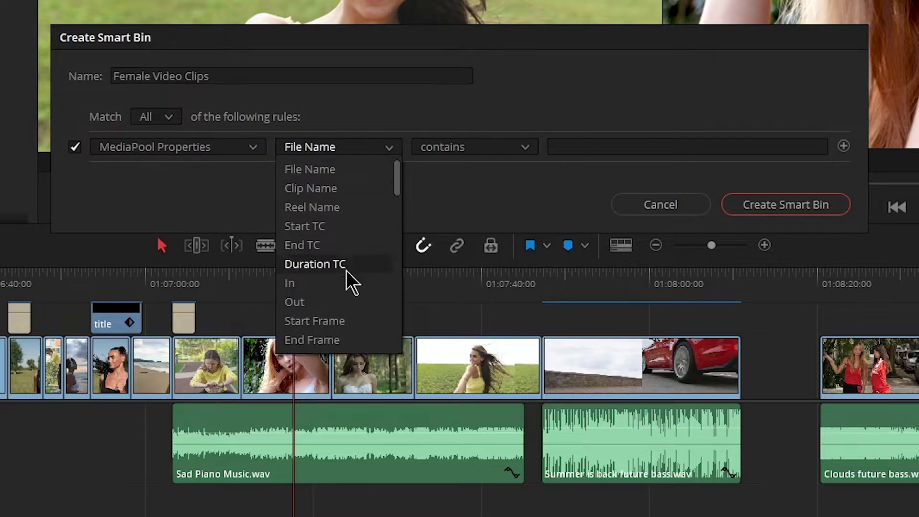
pyautogui.scroll(-3, 351, 297)
pyautogui.scroll(3, 350, 309)
pyautogui.click(336, 171)
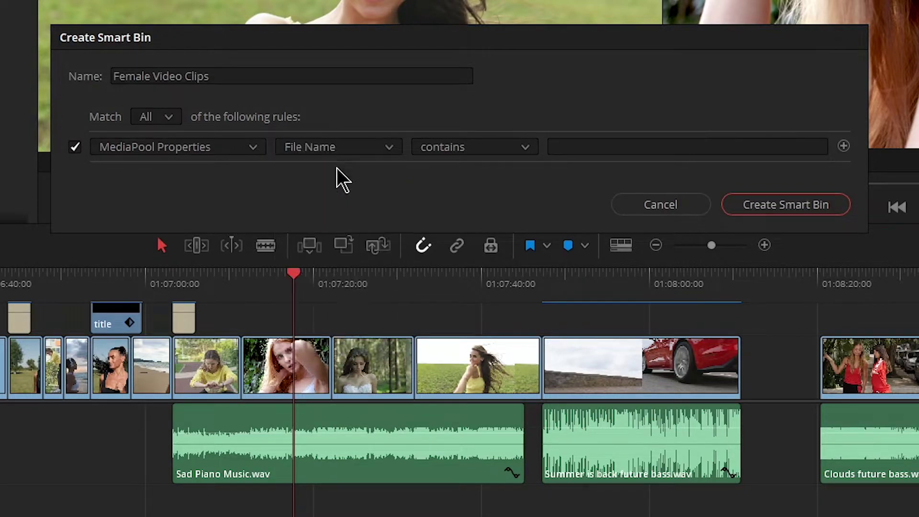
pyautogui.click(555, 147)
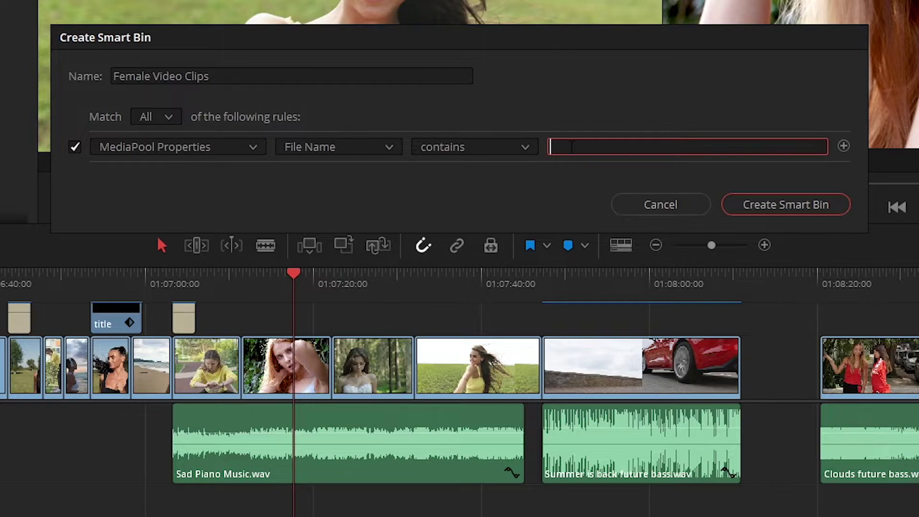
pyautogui.write('Girl')
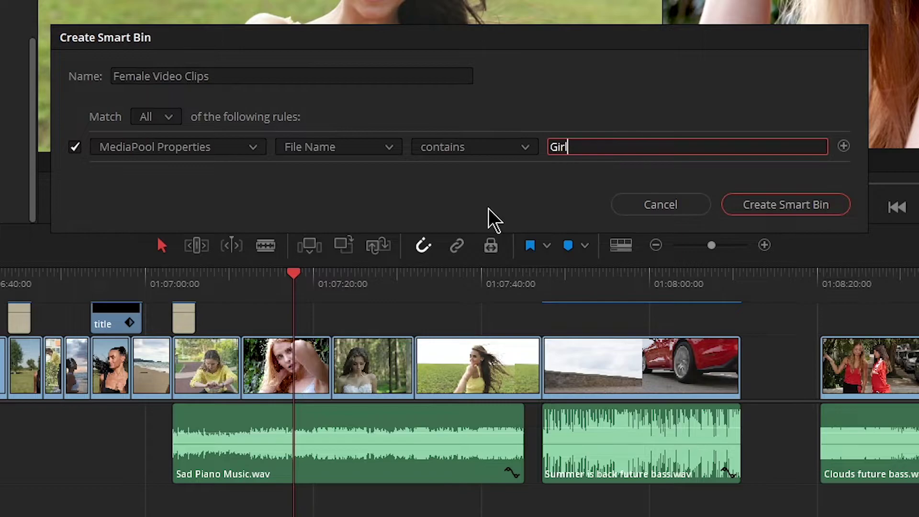
# Add File Name contains rules for Woman and Female, and match Any rule
pyautogui.click(844, 146)
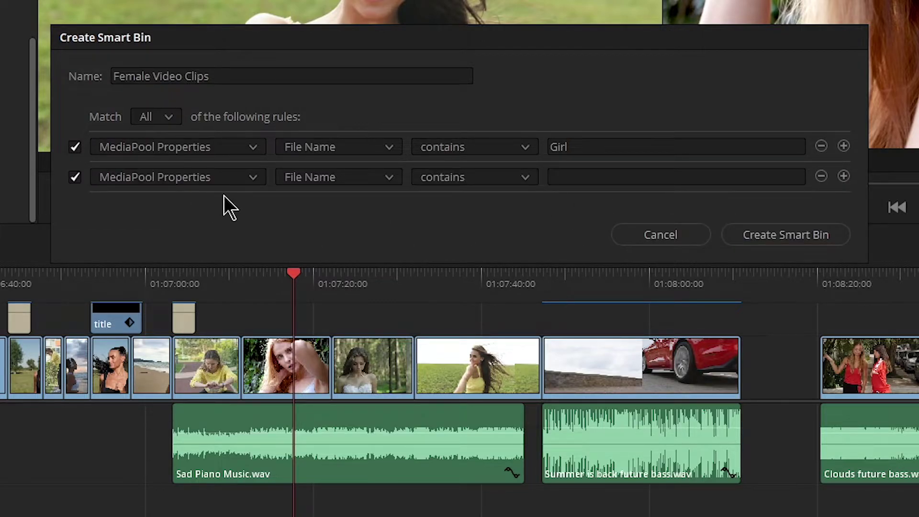
pyautogui.click(570, 183)
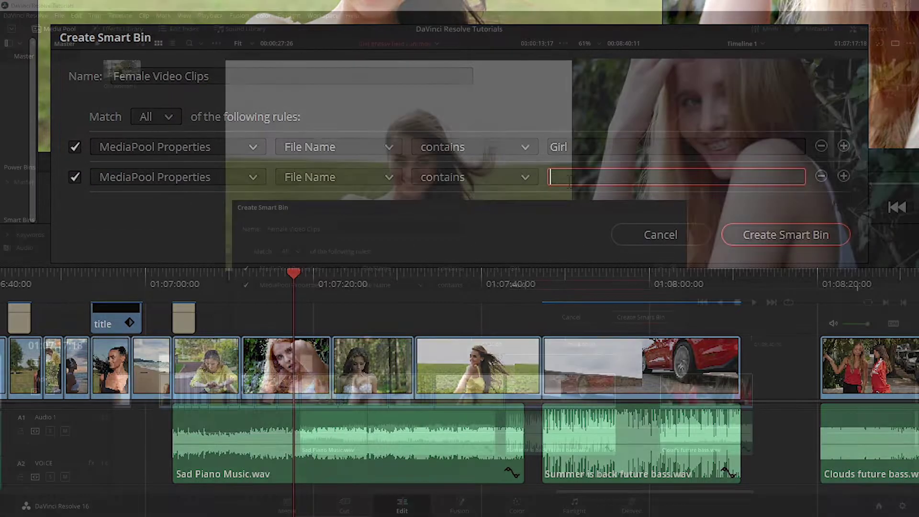
pyautogui.write('Woman')
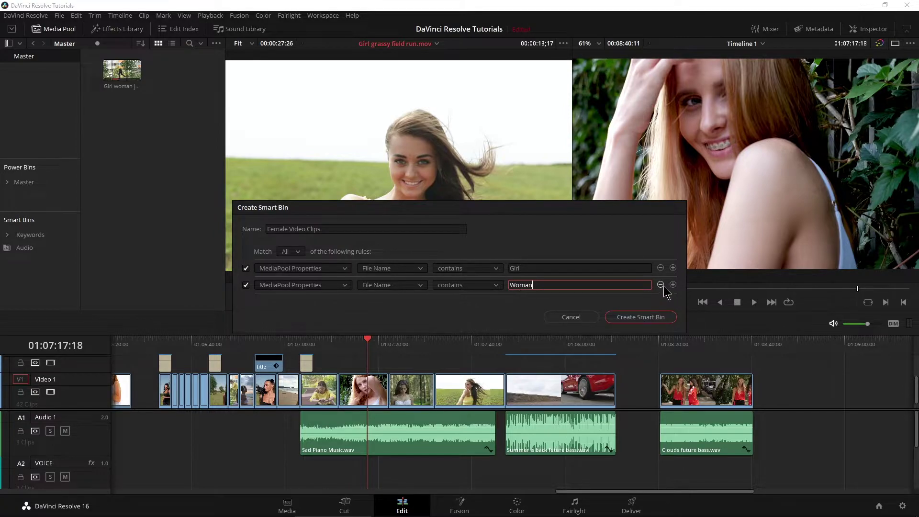
pyautogui.click(673, 285)
pyautogui.click(515, 301)
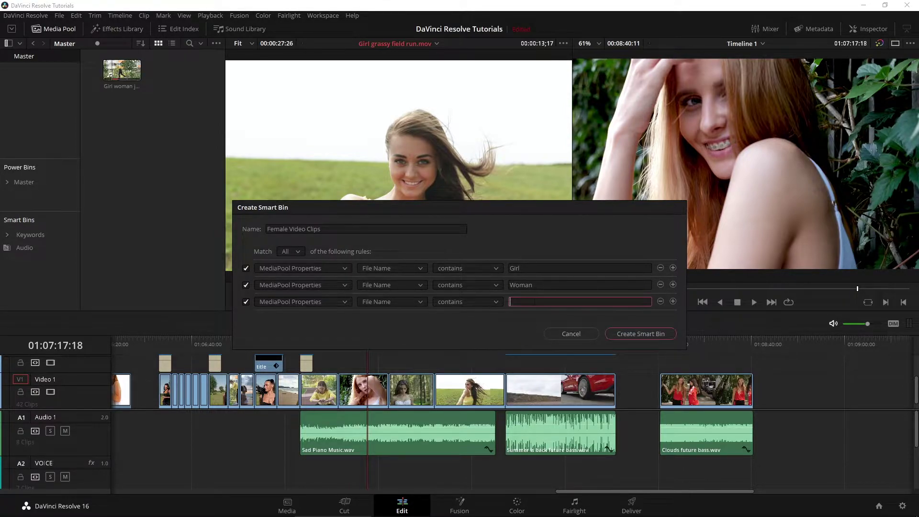
pyautogui.write('Female')
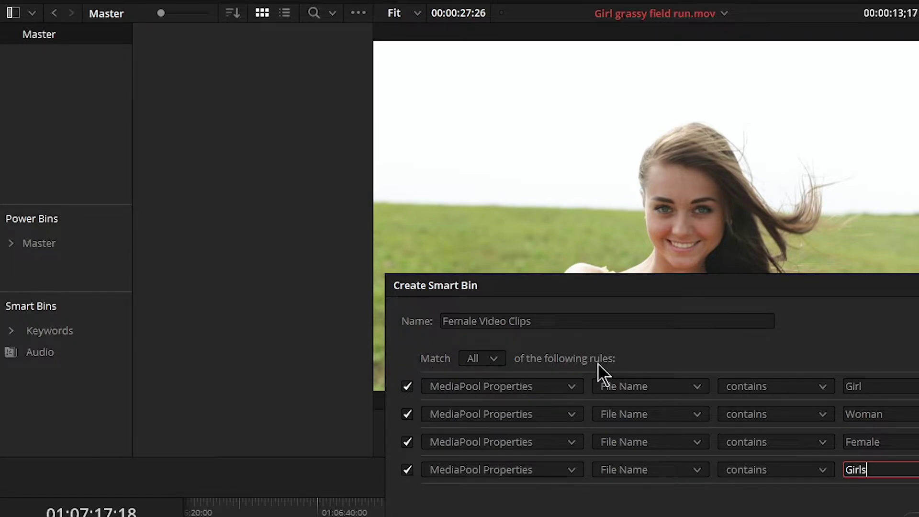
pyautogui.click(497, 360)
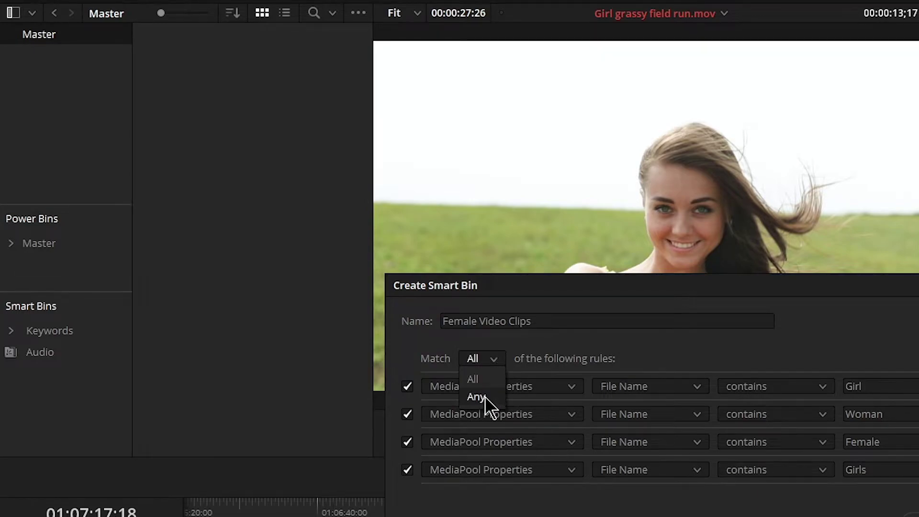
pyautogui.click(483, 397)
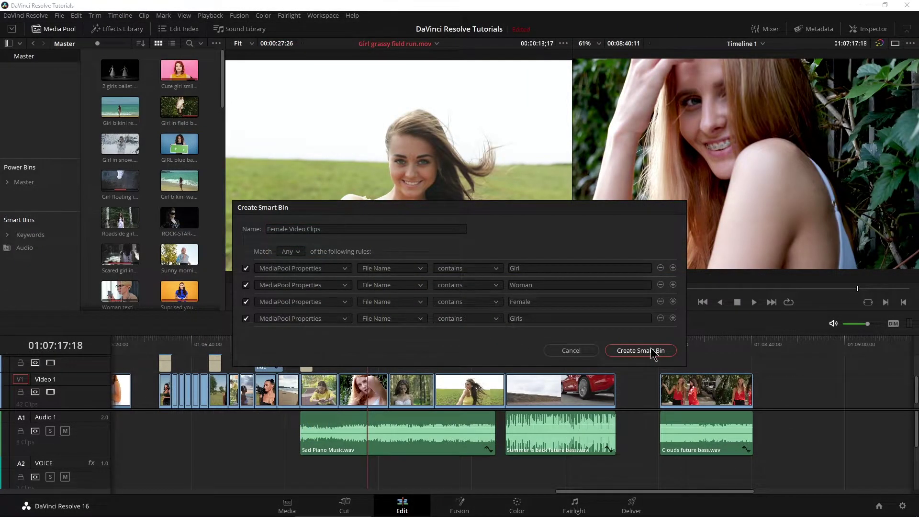
# Create the Female Video Clips bin and scroll through the girl, woman and female clips
pyautogui.click(640, 352)
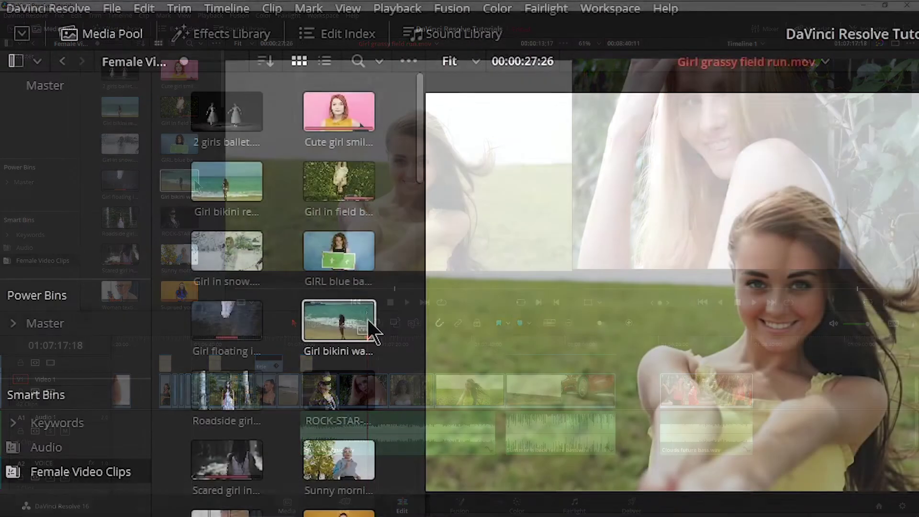
pyautogui.scroll(-8, 187, 180)
pyautogui.scroll(-5, 350, 313)
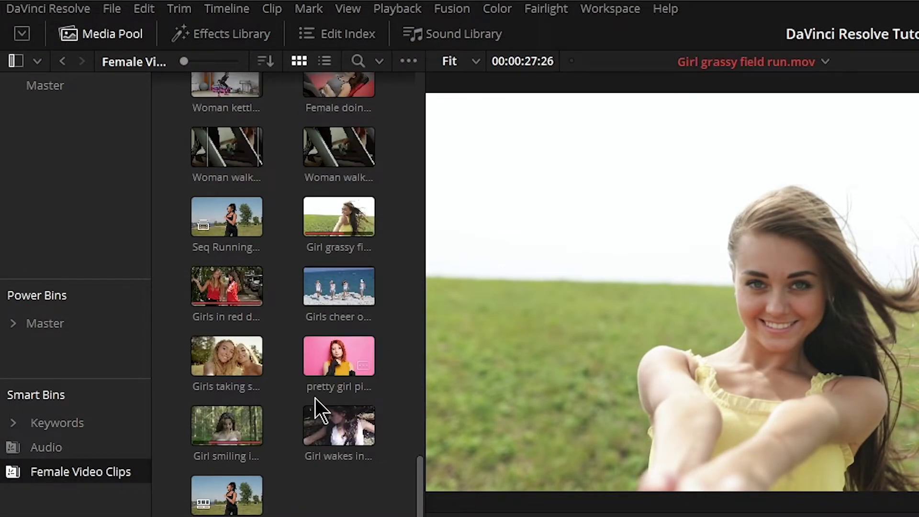
pyautogui.scroll(15, 323, 439)
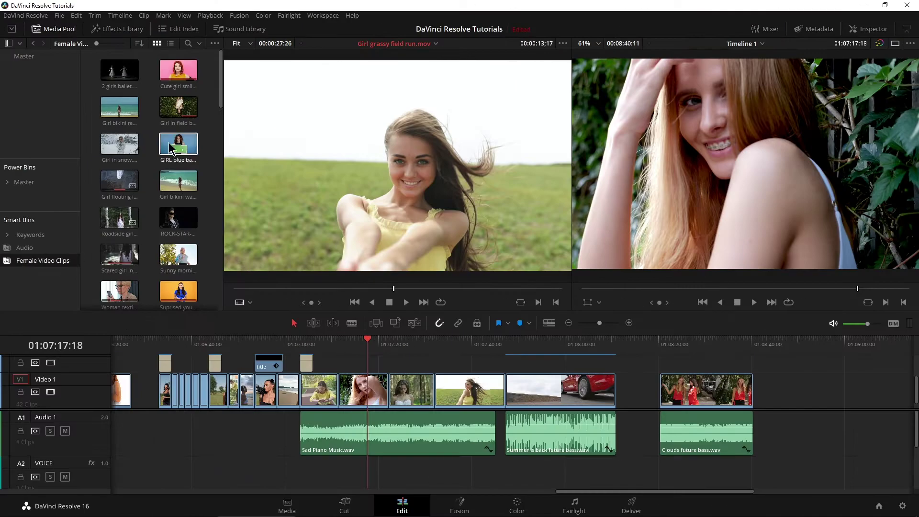
pyautogui.moveTo(221, 86); pyautogui.dragTo(236, 170)
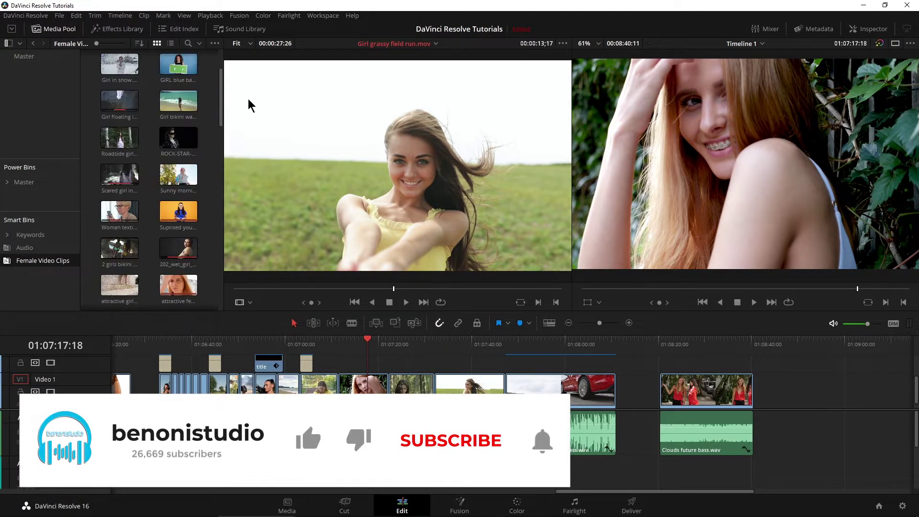
pyautogui.moveTo(242, 110); pyautogui.dragTo(239, 94)
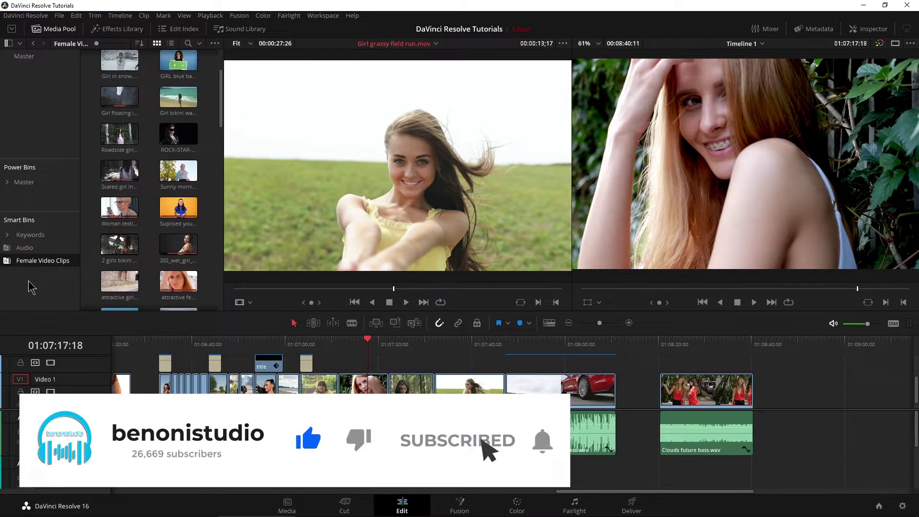
# Start a smart bin named Compound Clips that filters on Clip Type
pyautogui.rightClick(33, 297)
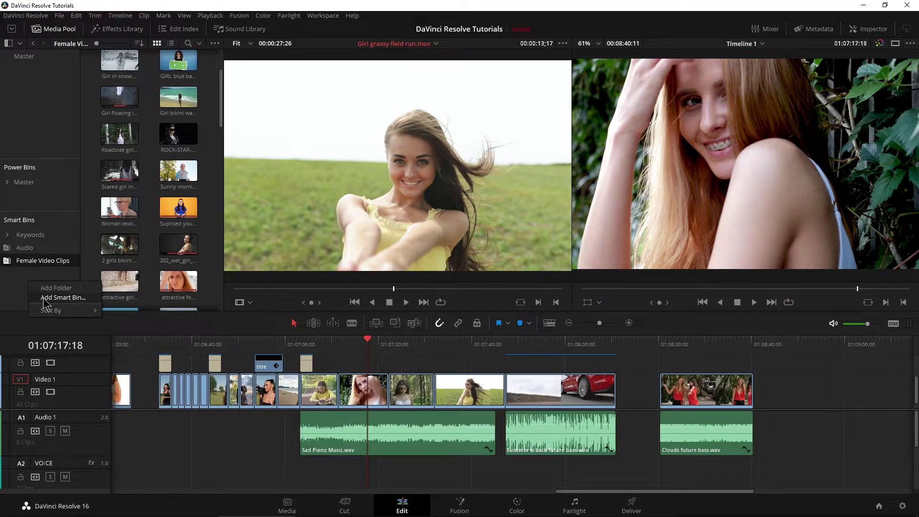
pyautogui.click(44, 297)
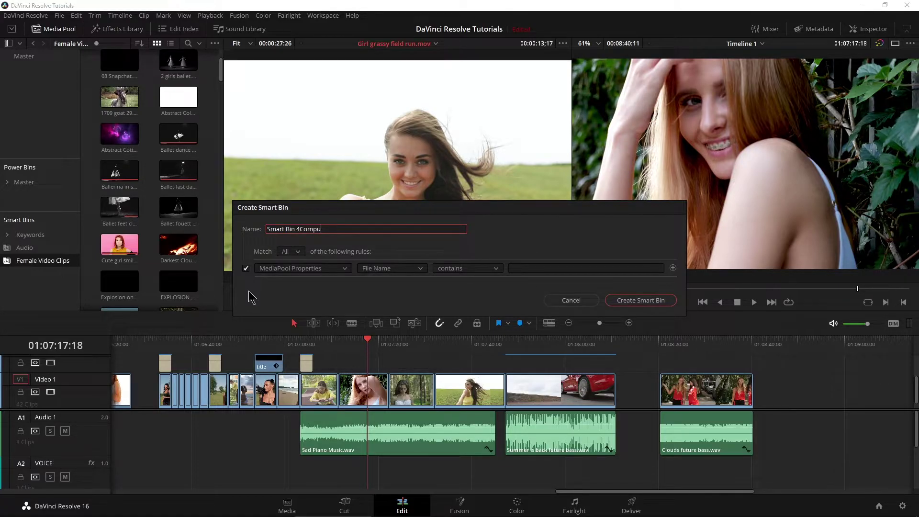
pyautogui.write('Compound Clips')
pyautogui.click(383, 270)
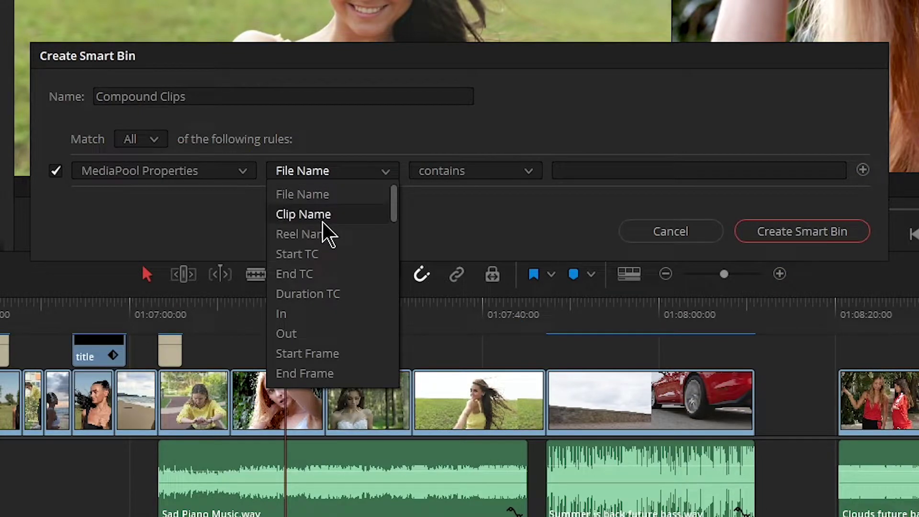
pyautogui.scroll(-2, 322, 222)
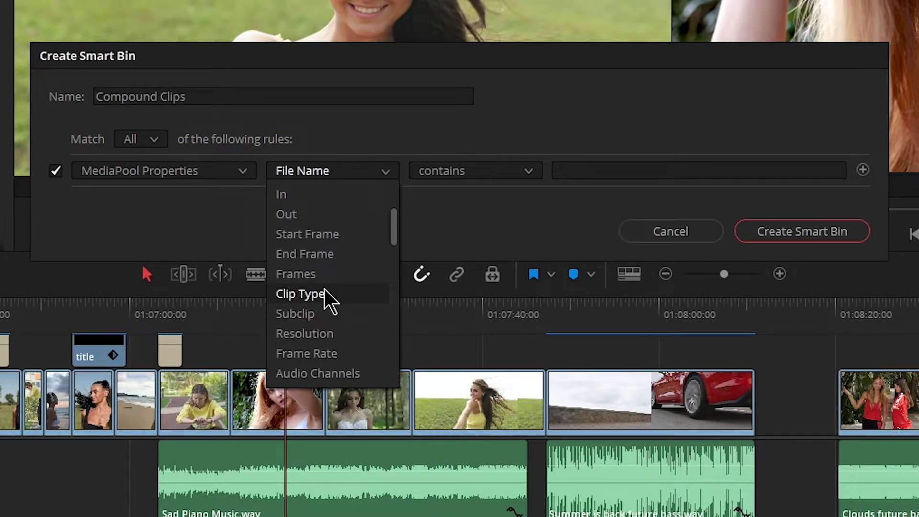
pyautogui.scroll(-3, 324, 292)
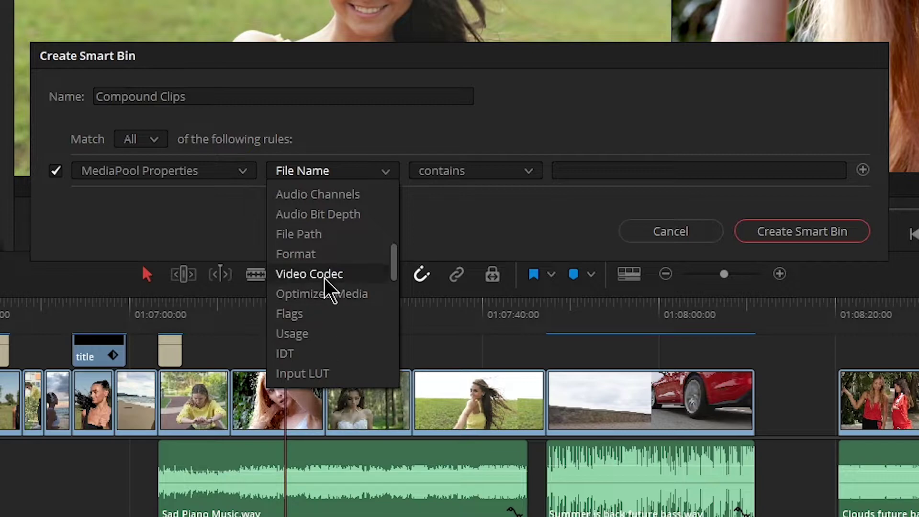
pyautogui.scroll(1, 323, 335)
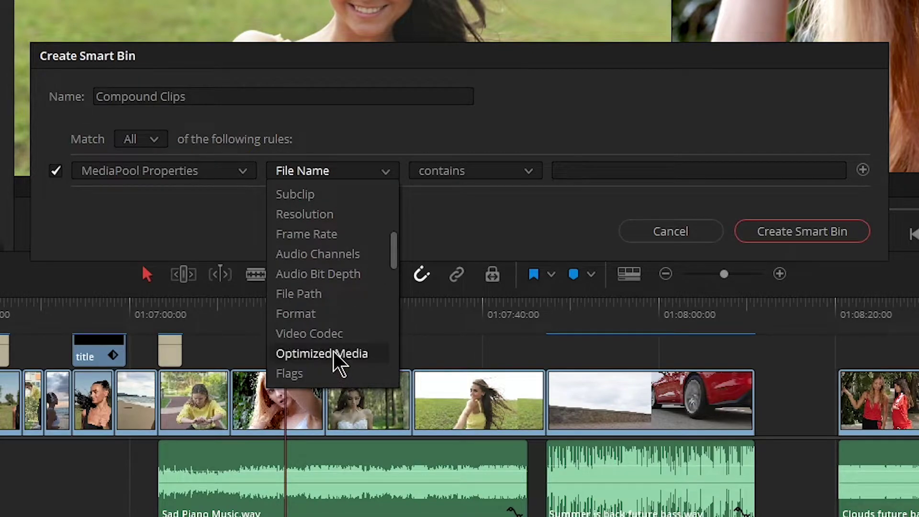
pyautogui.scroll(2, 321, 294)
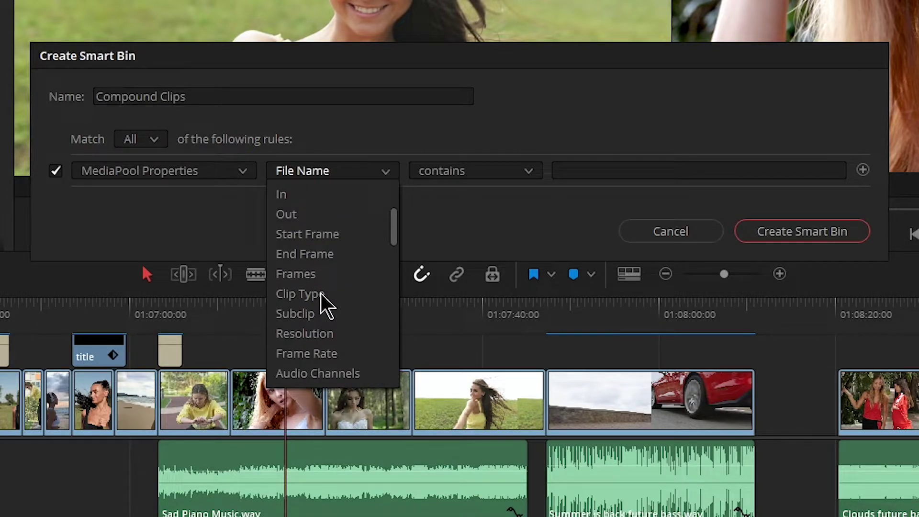
pyautogui.click(321, 294)
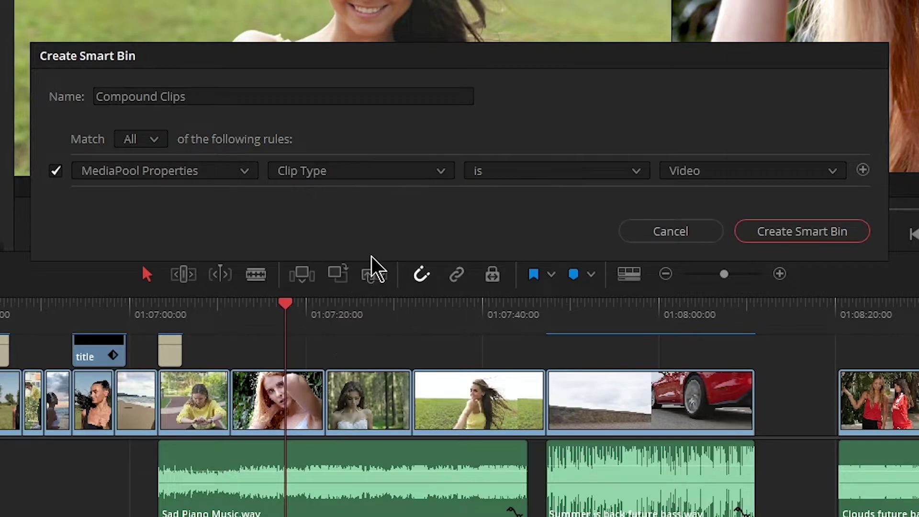
# Set the rule to Clip Type is Compound and create the bin
pyautogui.click(562, 173)
pyautogui.click(519, 192)
pyautogui.click(727, 171)
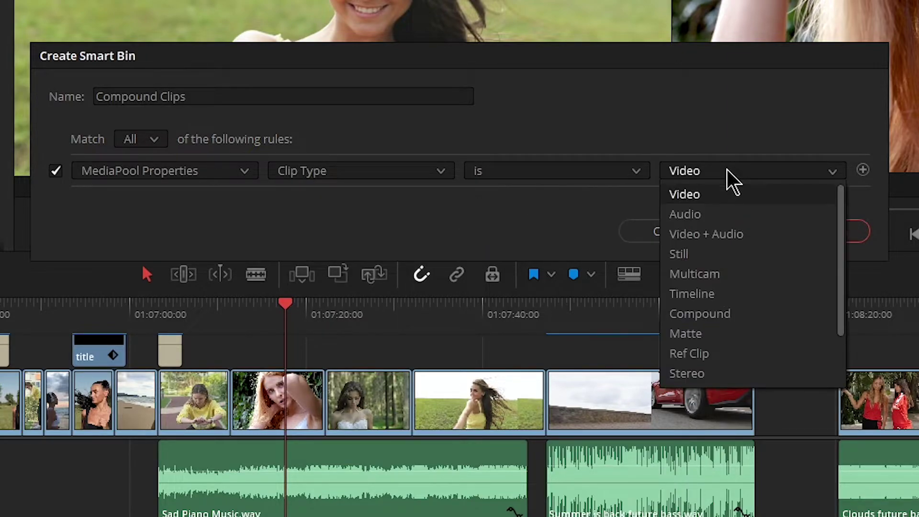
pyautogui.click(714, 314)
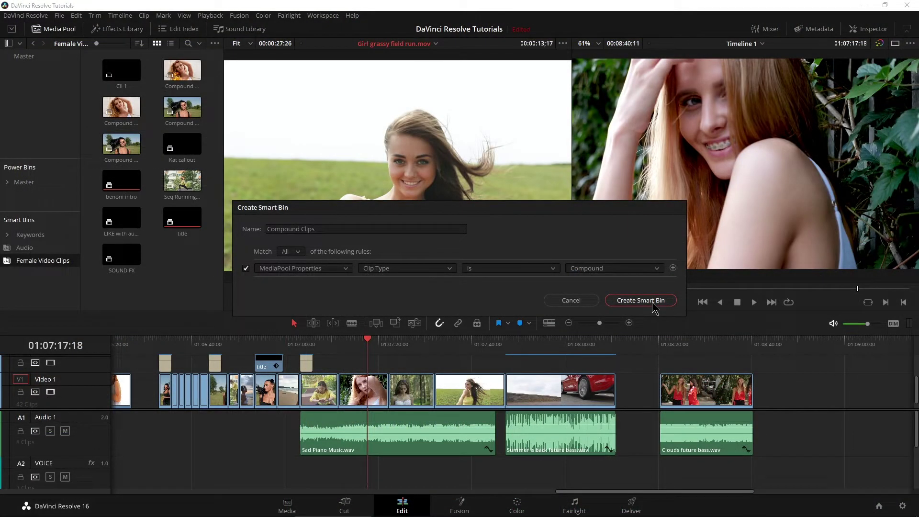
pyautogui.click(641, 300)
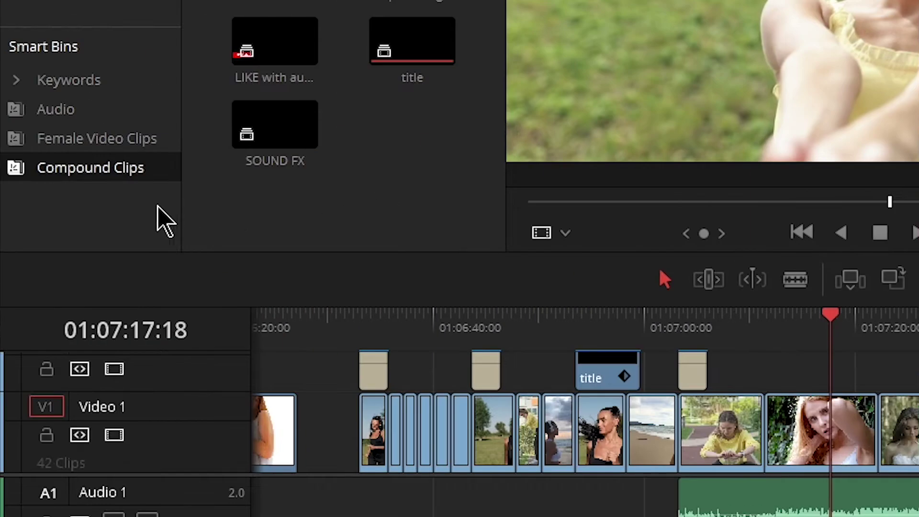
# Open a new Create Smart Bin dialog with the default name Smart Bin 5
pyautogui.rightClick(126, 227)
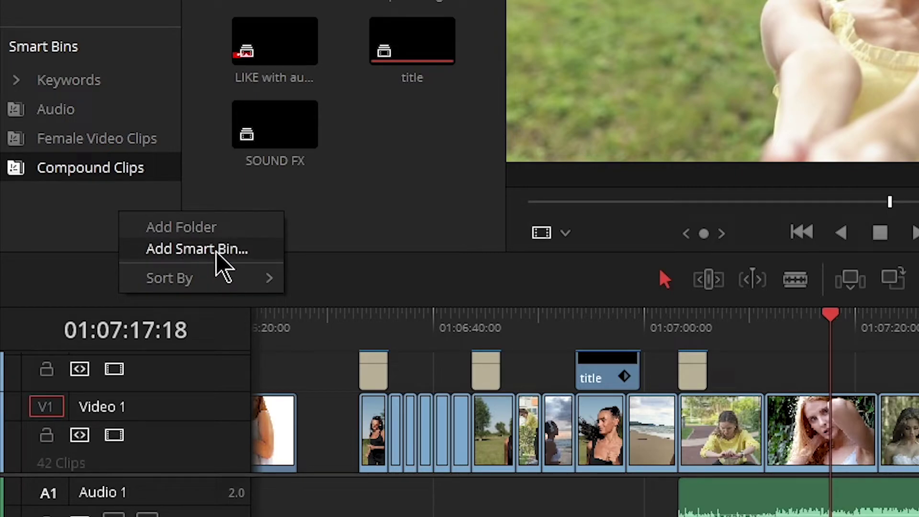
pyautogui.press('Escape')
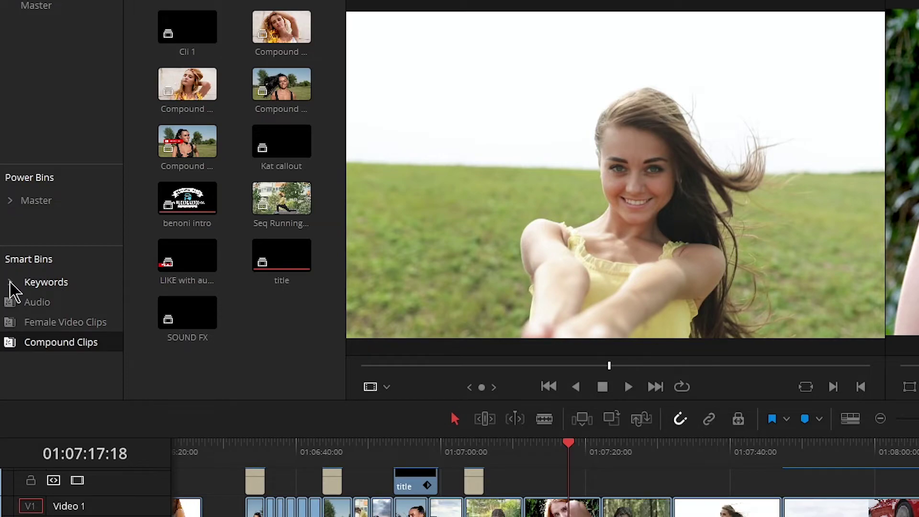
pyautogui.click(10, 282)
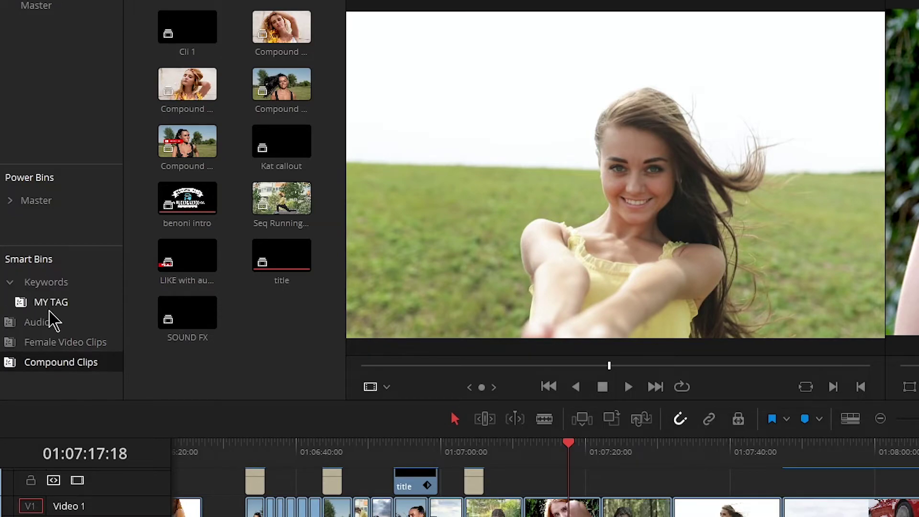
pyautogui.click(10, 283)
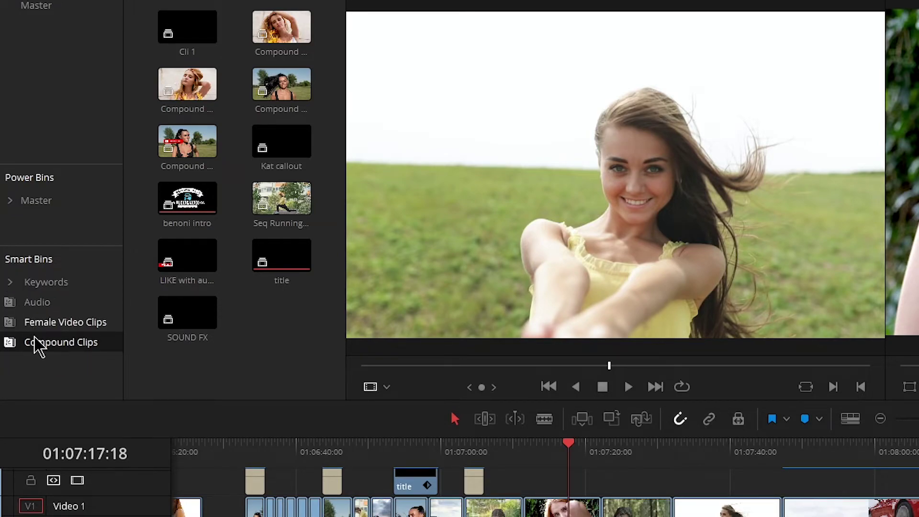
pyautogui.rightClick(37, 366)
pyautogui.click(70, 390)
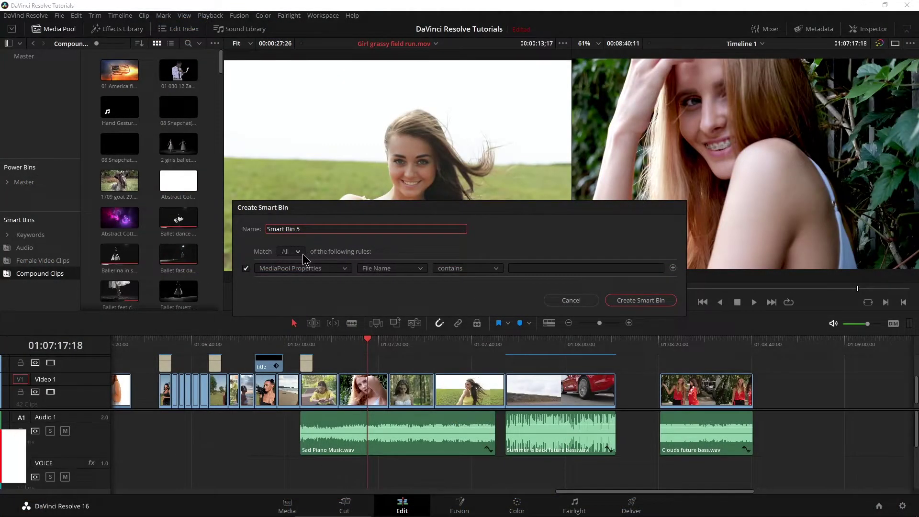
# Keep Match All and MediaPool Properties, and choose Clip Type as the rule property
pyautogui.click(300, 254)
pyautogui.click(345, 268)
pyautogui.click(343, 269)
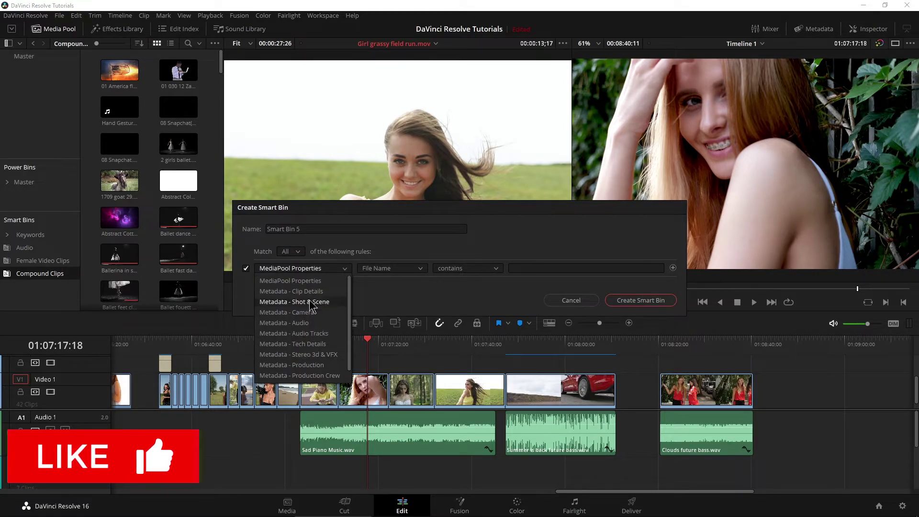
pyautogui.click(312, 280)
pyautogui.click(396, 269)
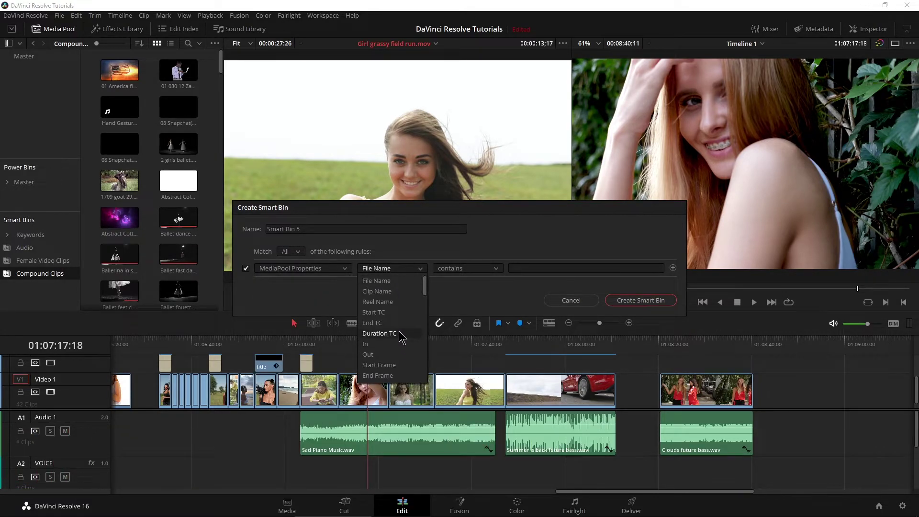
pyautogui.scroll(-2, 405, 339)
pyautogui.scroll(2, 405, 339)
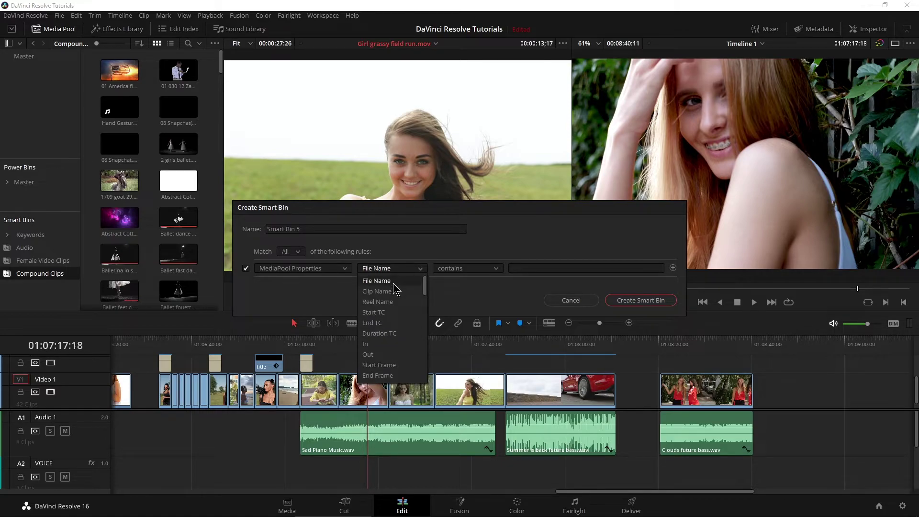
pyautogui.scroll(-5, 396, 338)
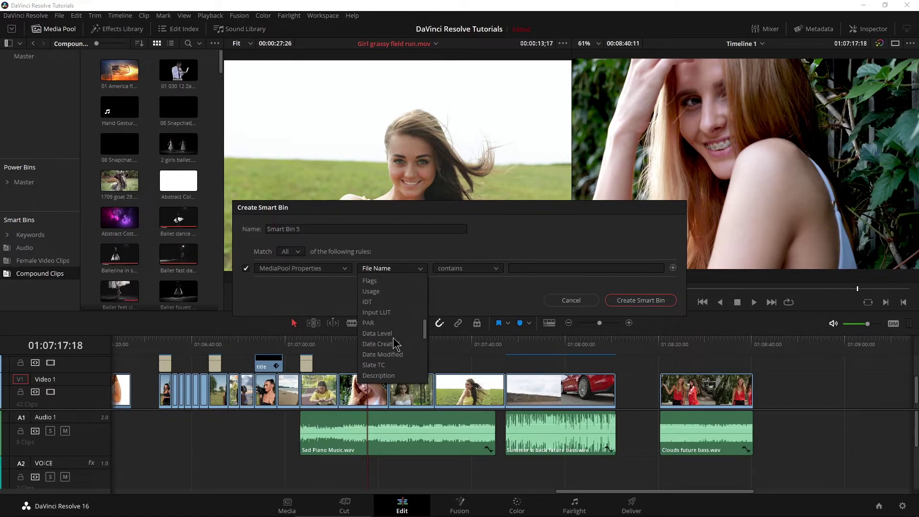
pyautogui.scroll(-3, 395, 344)
pyautogui.scroll(8, 387, 345)
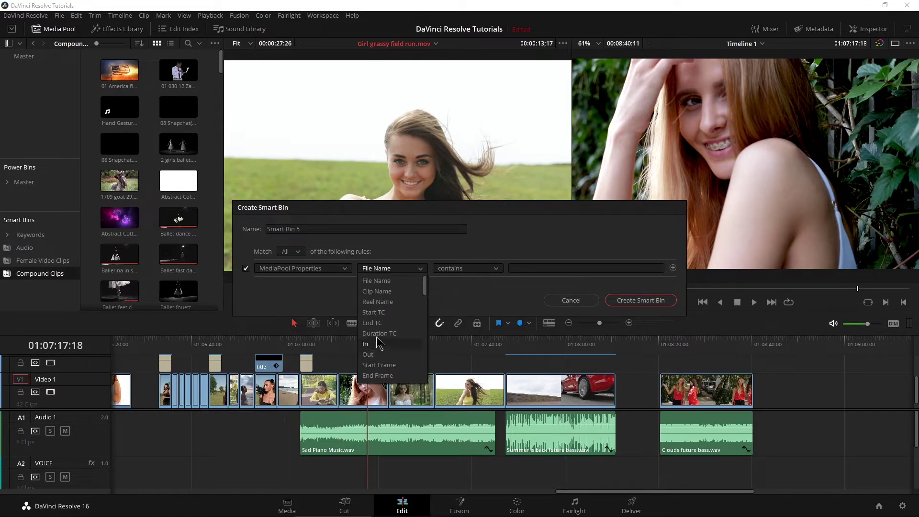
pyautogui.scroll(-4, 379, 343)
pyautogui.click(378, 334)
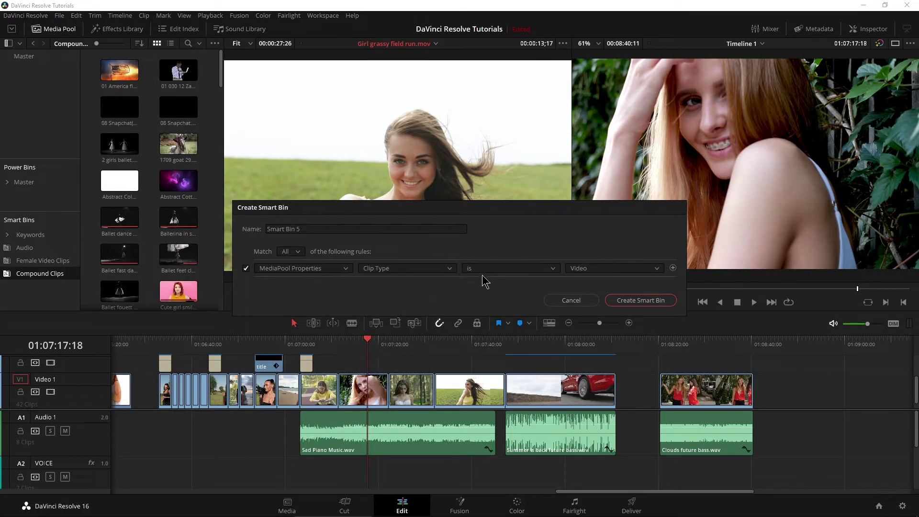
# Complete the rule as Clip Type is Generator
pyautogui.click(550, 270)
pyautogui.click(444, 295)
pyautogui.click(611, 269)
pyautogui.scroll(-1, 609, 335)
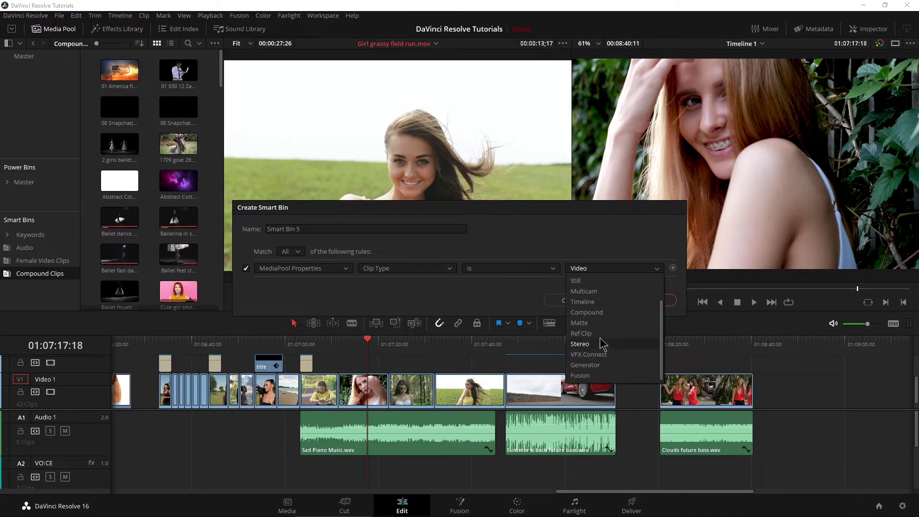
pyautogui.click(585, 365)
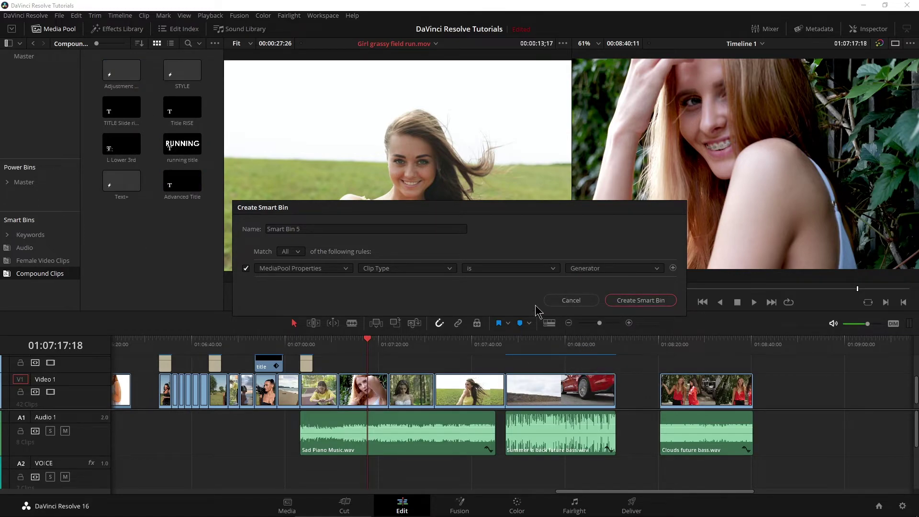
# Create the TITLES smart bin, then preview L Lower 3rd, TITLE Slide right, Title RISE and Advanced Title
pyautogui.click(641, 301)
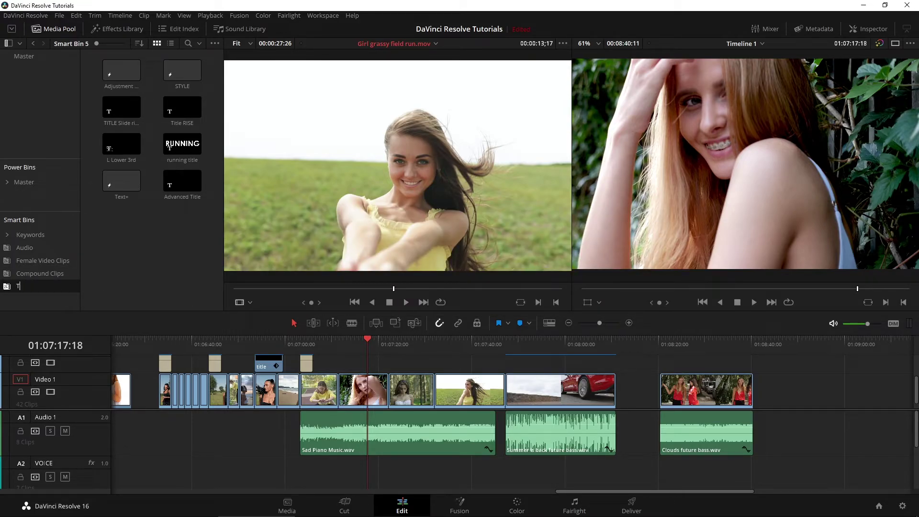
pyautogui.press('Return')
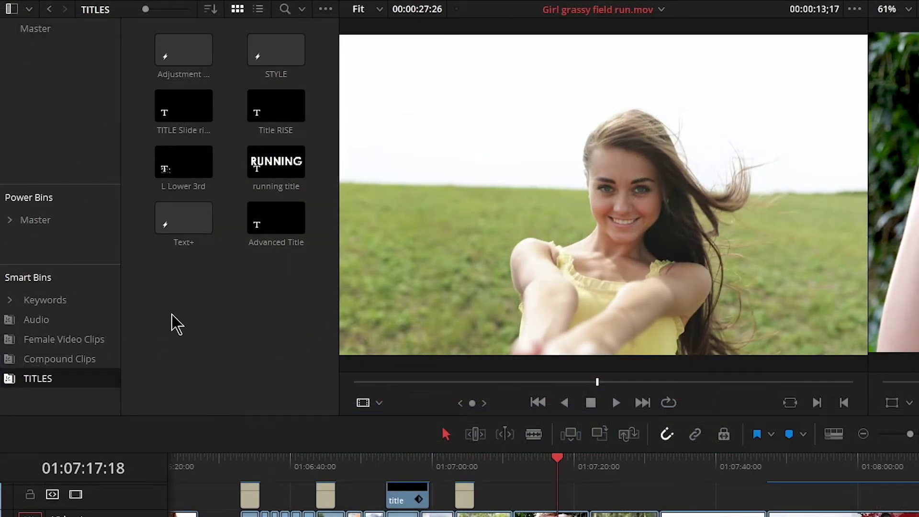
pyautogui.click(158, 177)
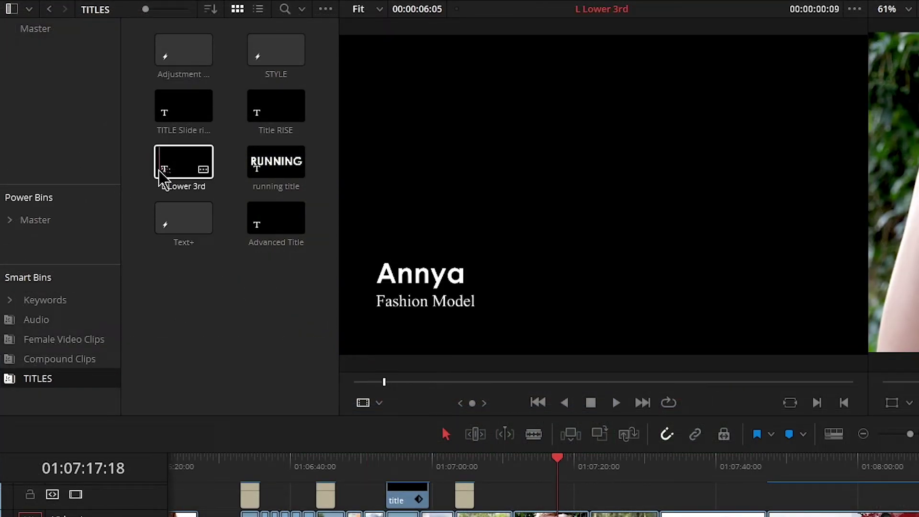
pyautogui.click(173, 98)
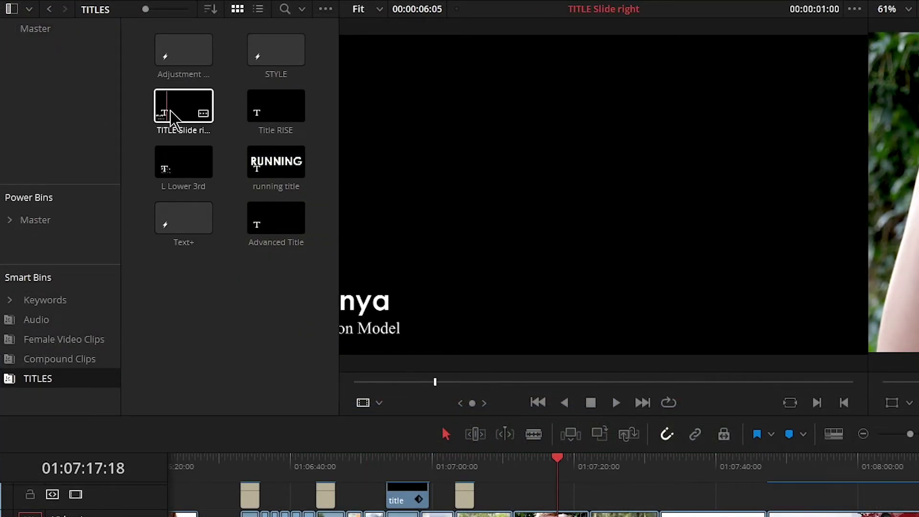
pyautogui.click(253, 115)
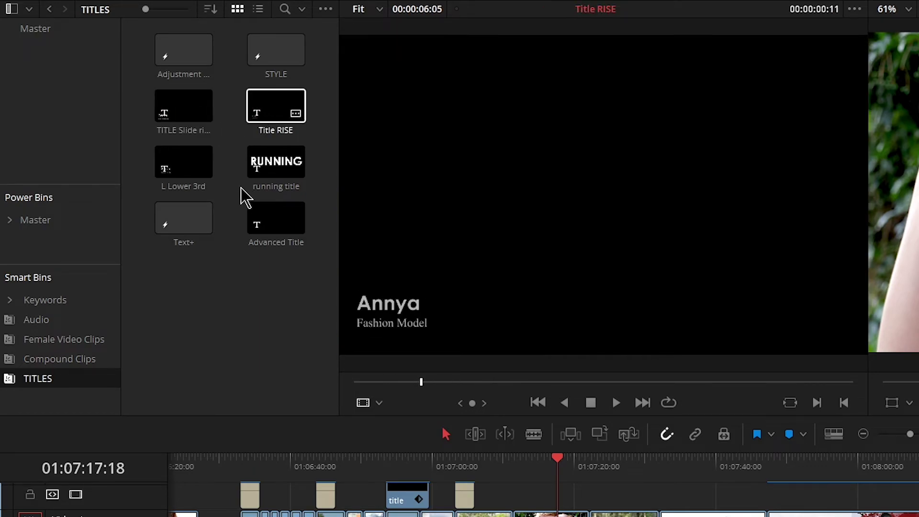
pyautogui.click(259, 226)
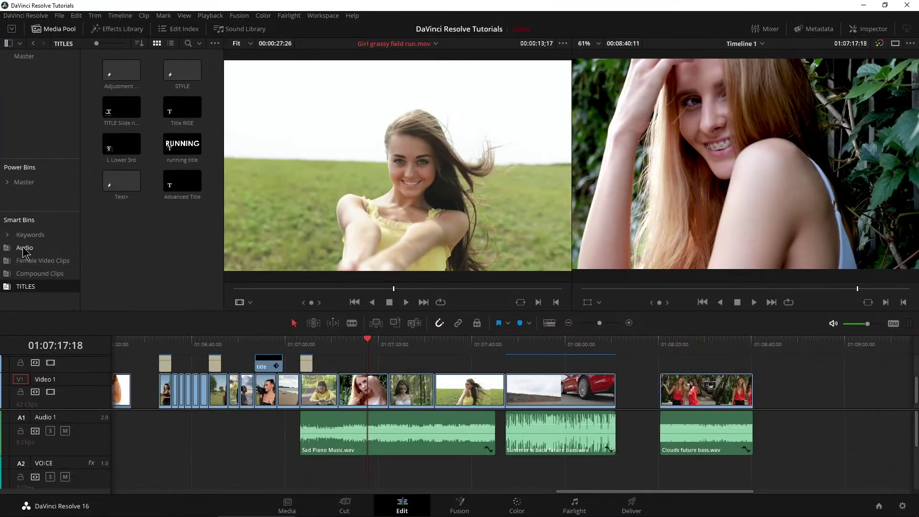
# Display the Audio smart bin's audio clips and put the timeline playhead at 01:07:11:13
pyautogui.click(24, 248)
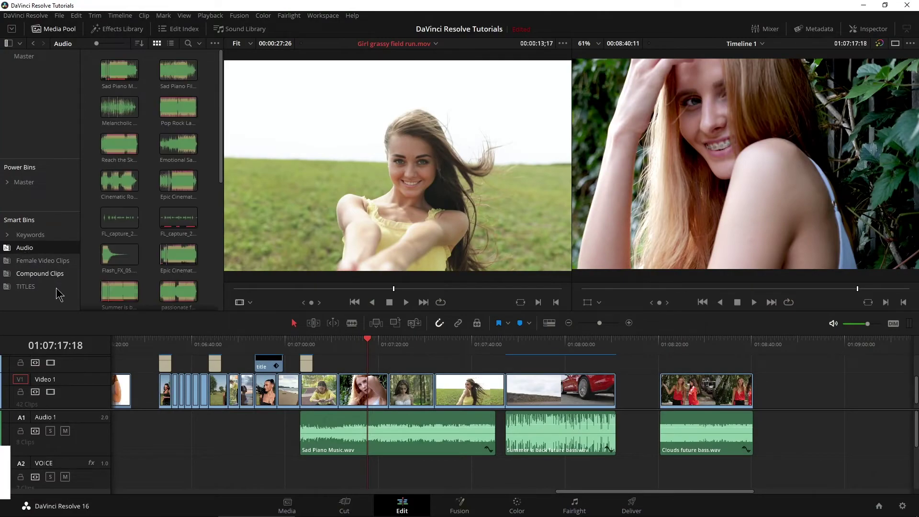
pyautogui.click(343, 343)
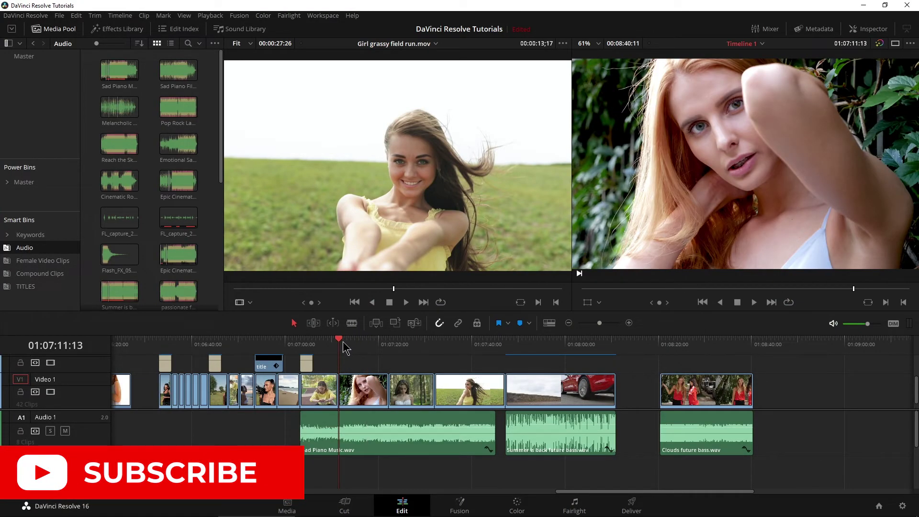